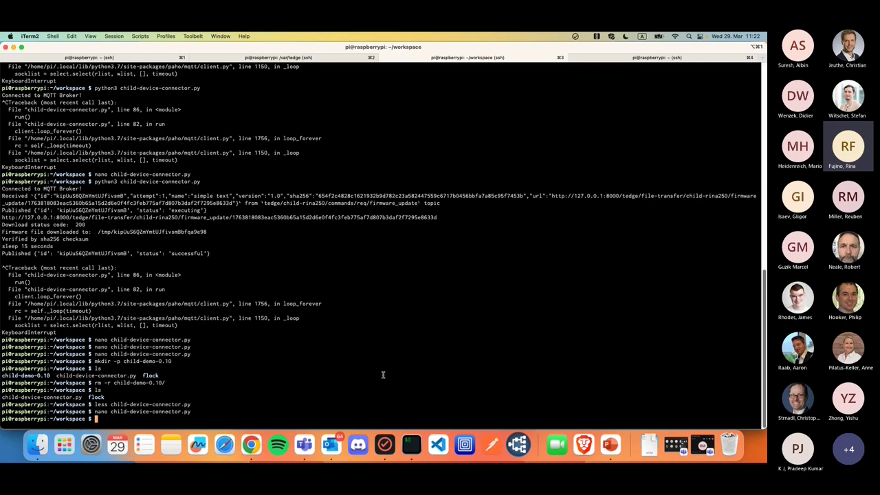
Step: In the first terminal session, list the installed apt packages filtered by c8y
left_click(131, 58)
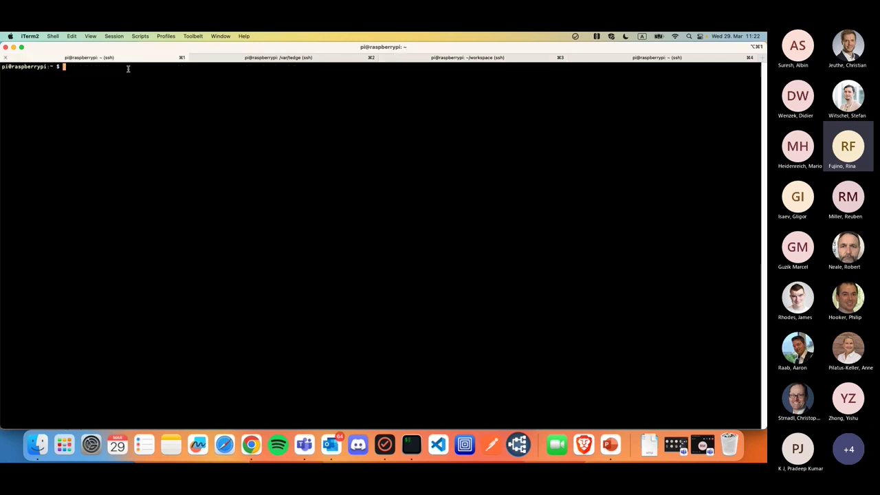
type("ls -ltr")
key("Up")
key("Up")
key("Up")
key("ctrl+u")
key("ctrl+r")
type("apt")
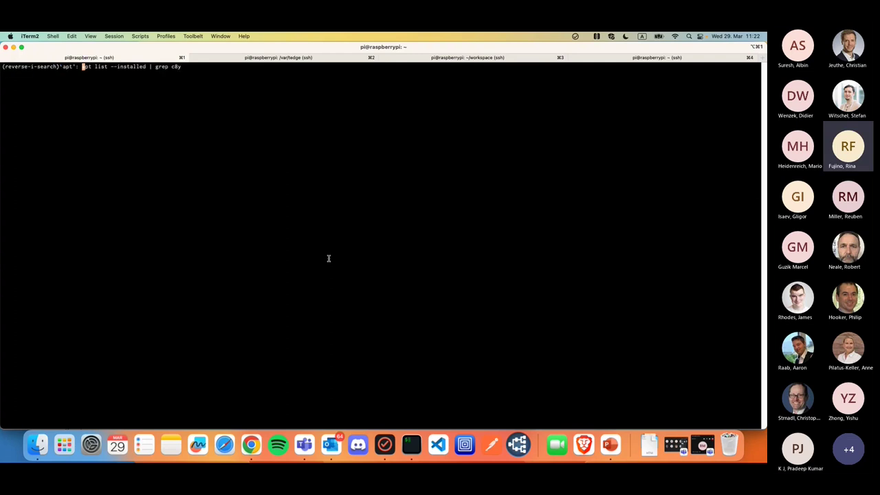
key("Return")
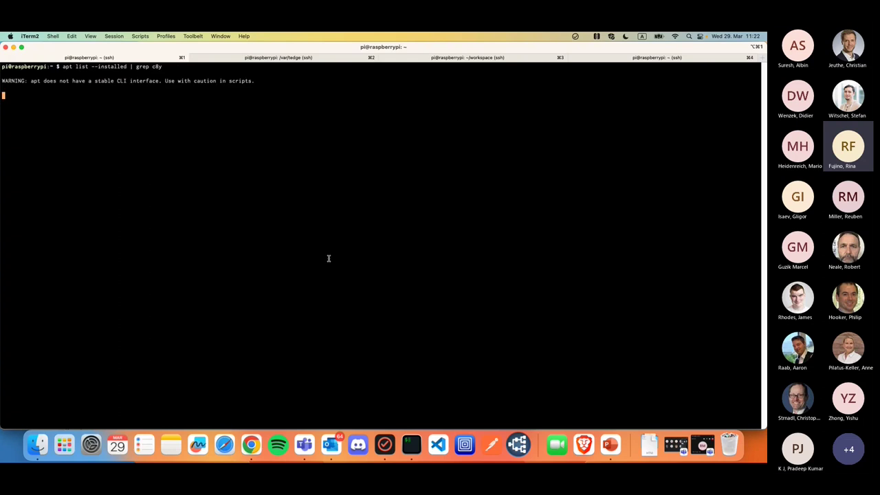
Step: List the installed apt packages filtered by tedge and examine the versions of the c8y and tedge packages
key("Up")
key("BackSpace")
key("BackSpace")
key("BackSpace")
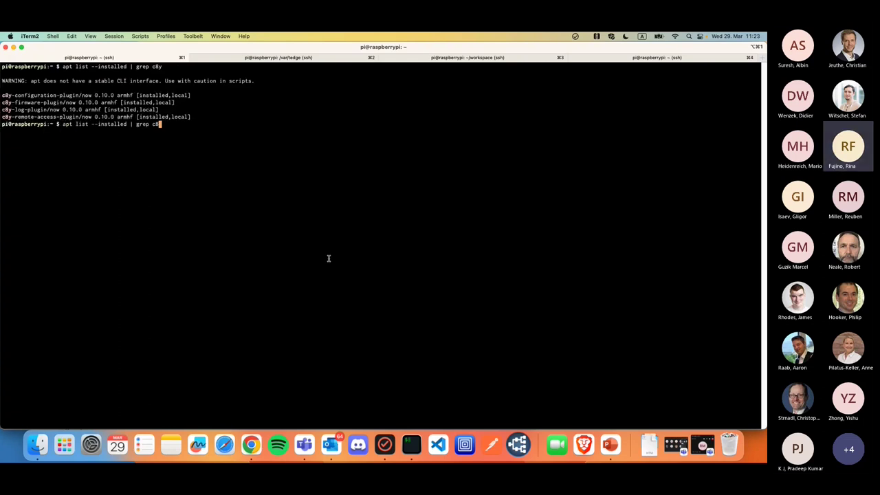
type("tedge")
key("Return")
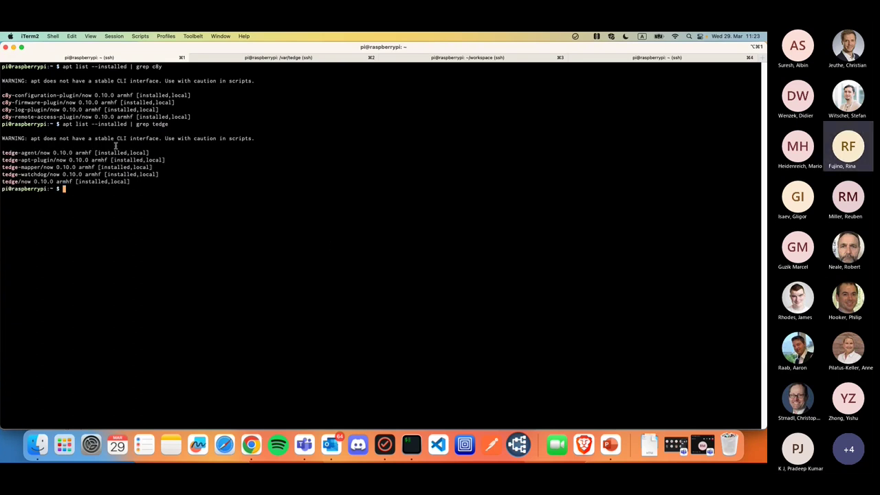
left_click_drag(14, 104, 98, 104)
double_click(60, 153)
left_click_drag(33, 182, 61, 182)
left_click(219, 214)
Step: Reconnect the device to Cumulocity with sudo tedge reconnect c8y and clear the terminal output
key("ctrl+r")
type("re")
key("BackSpace")
key("BackSpace")
type("conn': sudo tedge connect c8y")
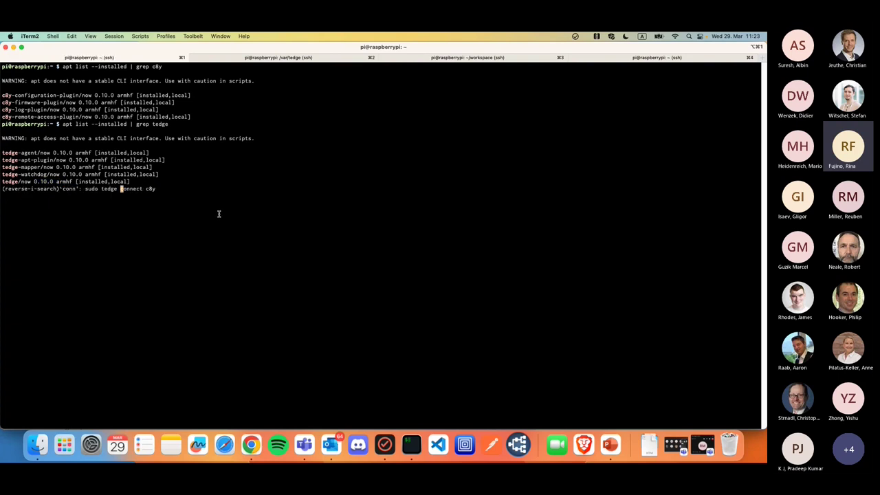
key("Escape")
type("re")
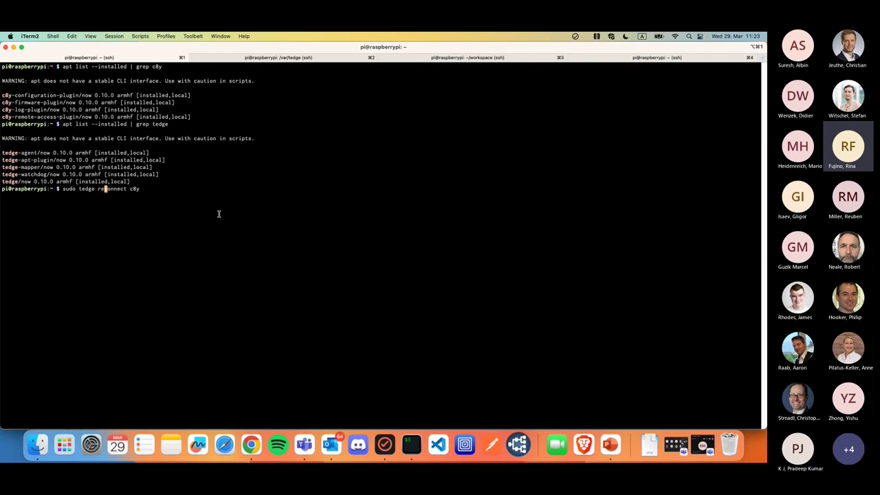
key("Return")
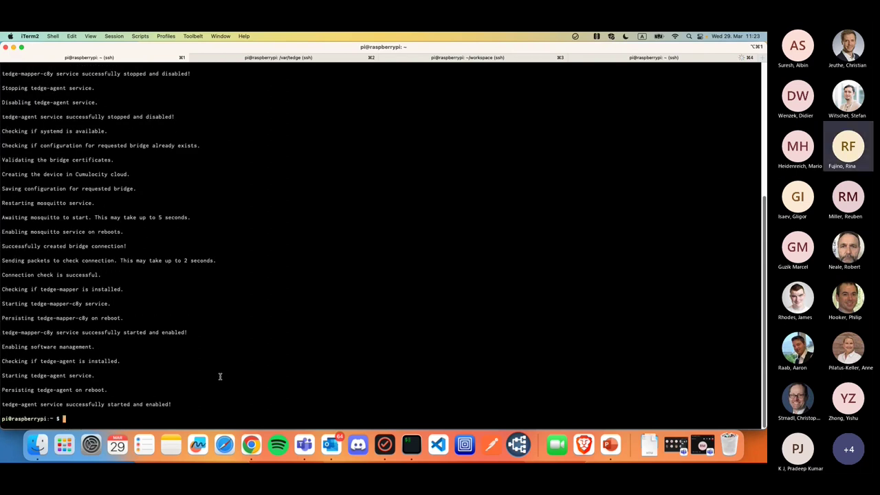
type("clear")
key("Return")
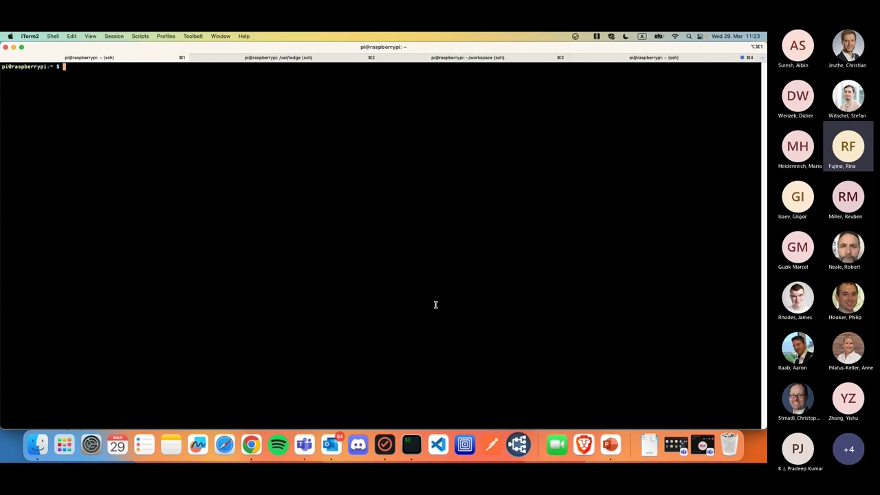
Step: Bring up the rpi250 device page in Chrome, return to iTerm2 and list the tedge configuration
left_click(251, 447)
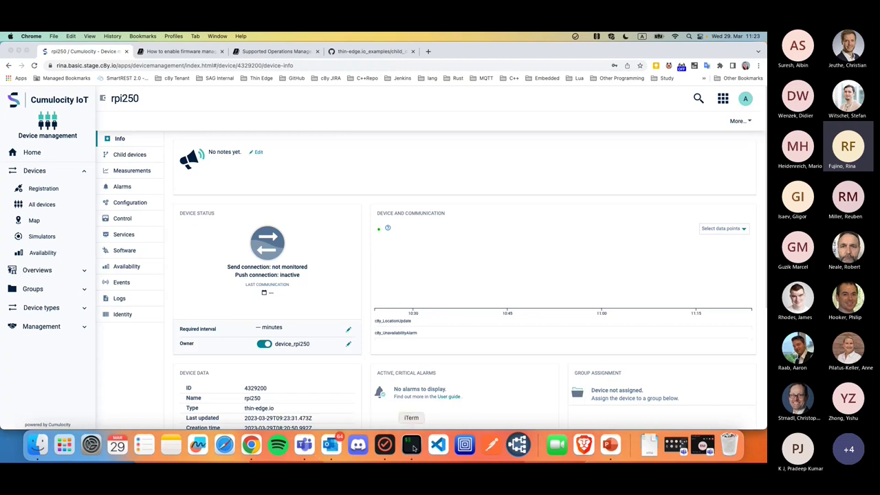
left_click(411, 445)
type("tedge config list")
key("Return")
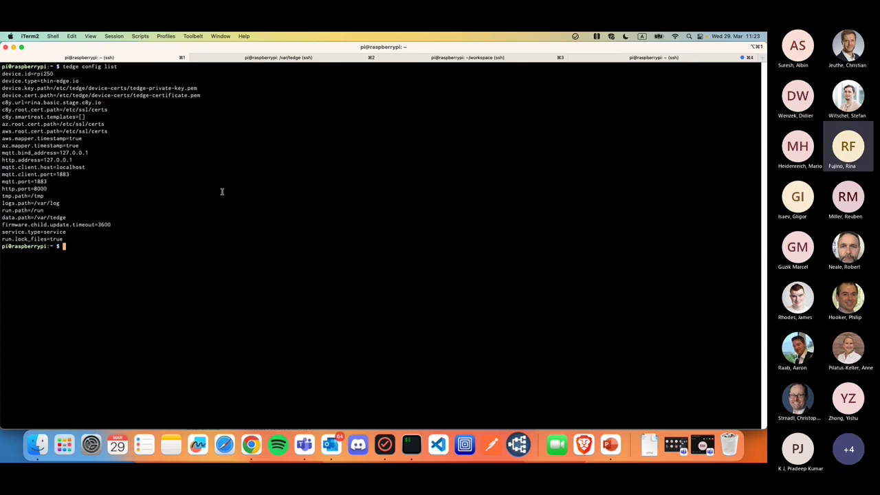
Step: Check the device.id entry in the configuration and view the child devices of rpi250 in Cumulocity in Chrome
left_click_drag(55, 73, 3, 71)
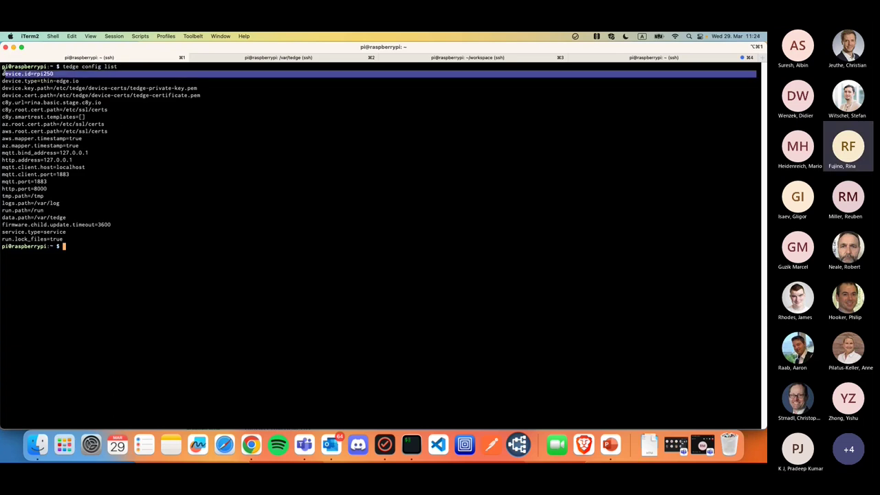
mouse_move(62, 77)
left_mouse_down()
mouse_move(4, 73)
mouse_move(53, 73)
left_mouse_up()
left_click(251, 445)
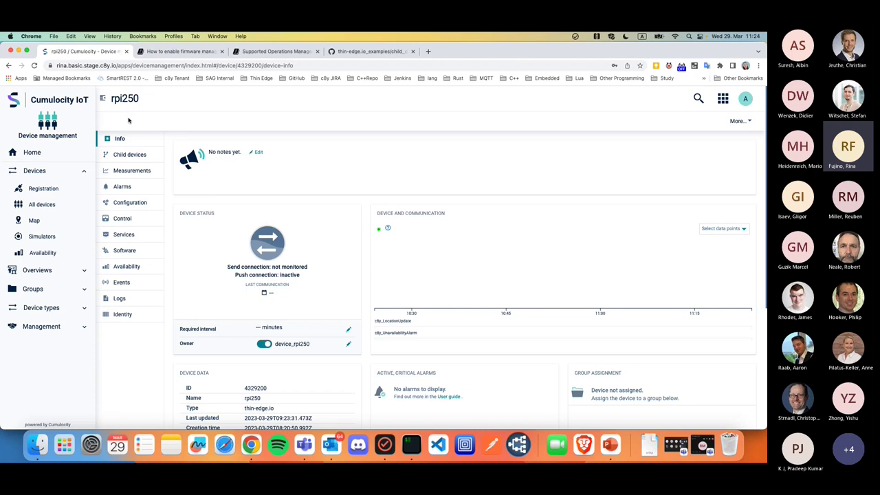
left_click(131, 158)
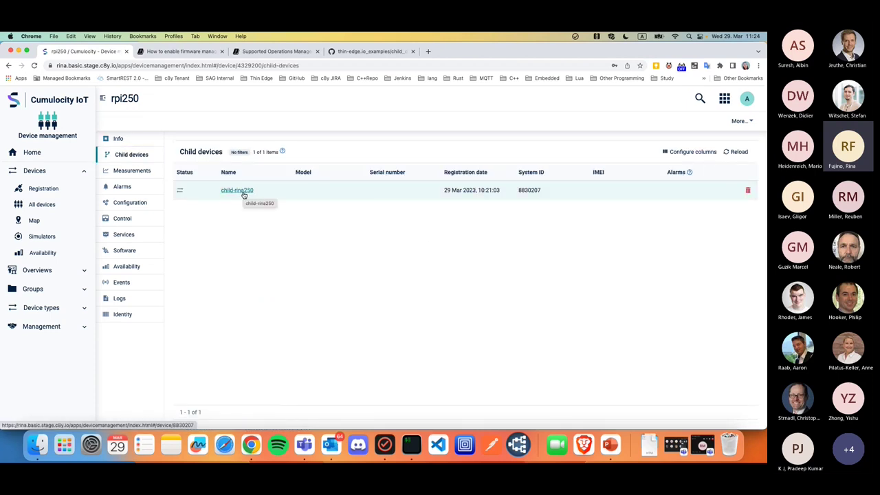
Step: Back in iTerm2, change to the /etc/tedge/operations/c8y directory and list its contents
left_click(411, 444)
type("cd /et")
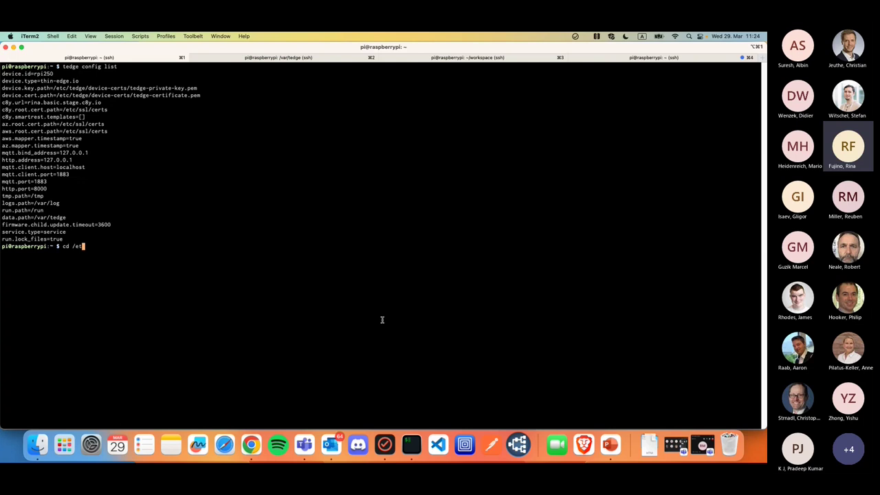
type("c/tedge/op")
key("Tab")
type("c8y/")
key("Return")
type("ls")
key("Return")
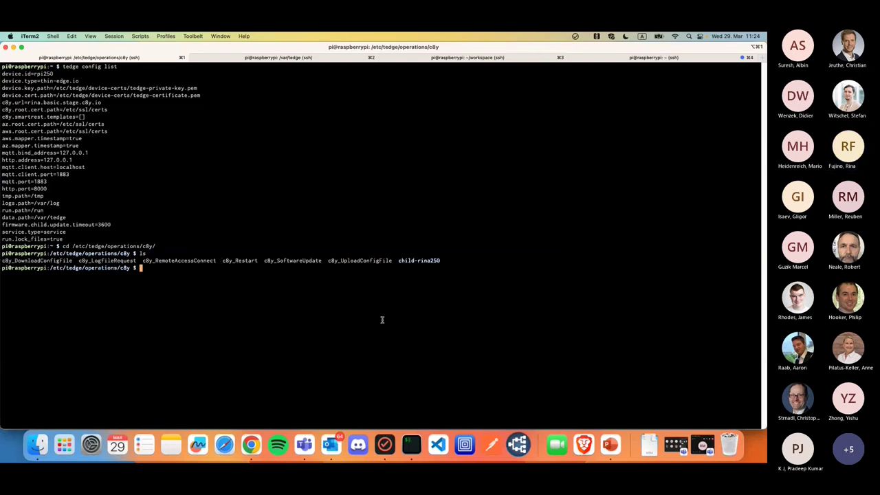
Step: Create a directory named child-demo-0.10 in the current folder using mkdir -p with sudo rights
type("mkdir")
key("BackSpace")
key("BackSpace")
key("BackSpace")
key("BackSpace")
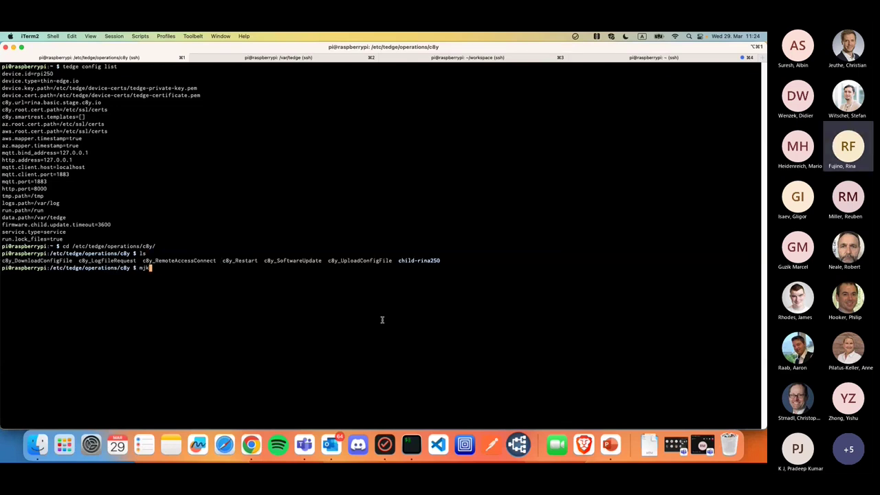
type("dir -p ")
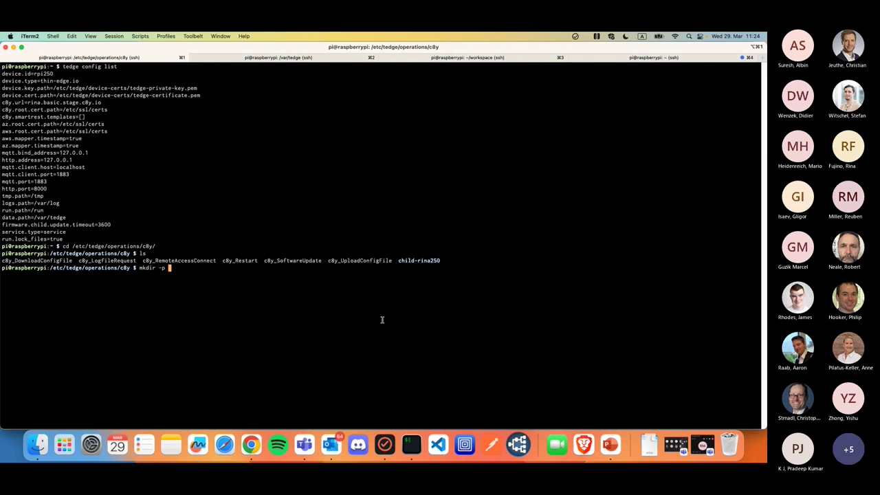
type("child-")
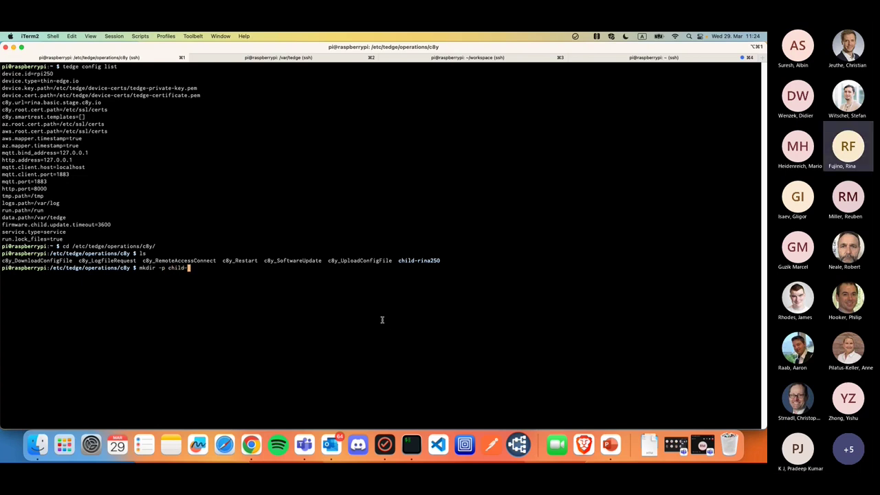
type("demo-")
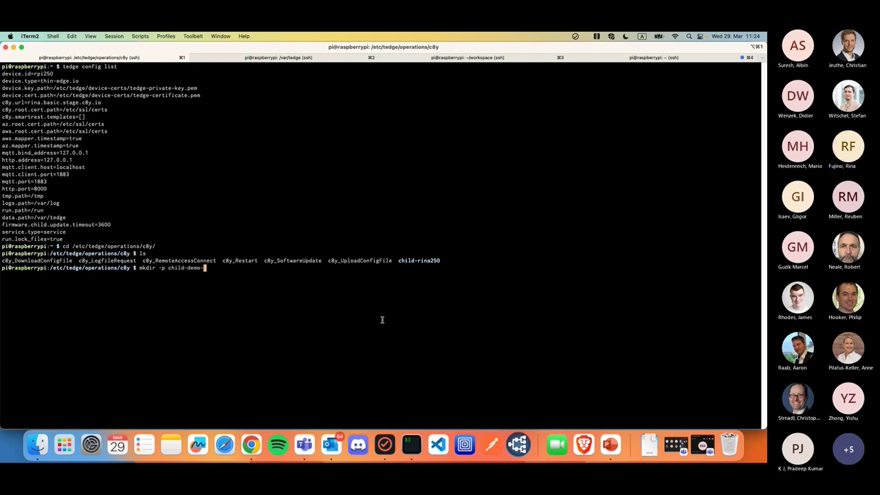
type("0.10")
key("Return")
key("Up")
key("ctrl+a")
type("sudo")
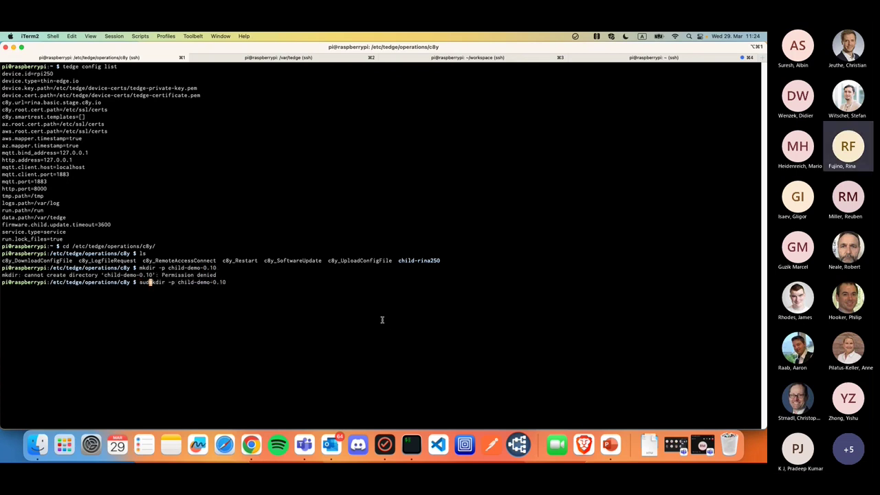
key("Return")
Step: List the c8y operations folder and examine its child device directories
type("ls")
key("Return")
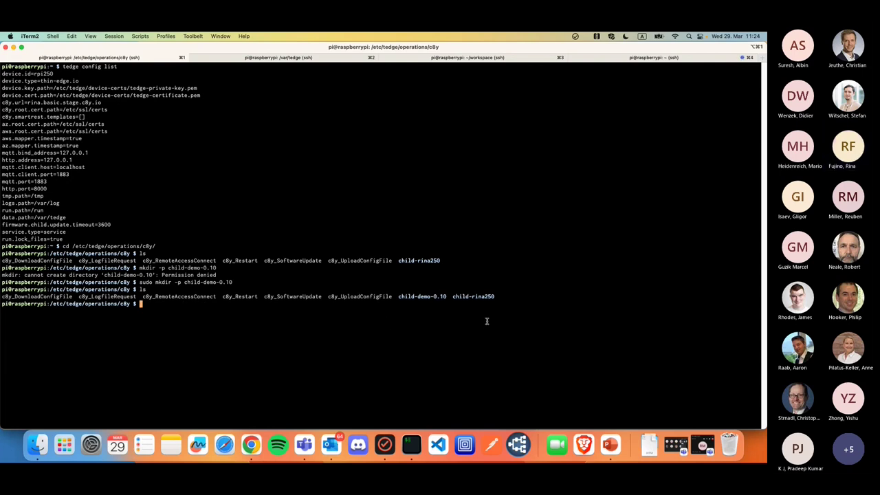
double_click(455, 297)
left_click(452, 297)
left_click_drag(453, 298, 494, 298)
left_click(473, 300)
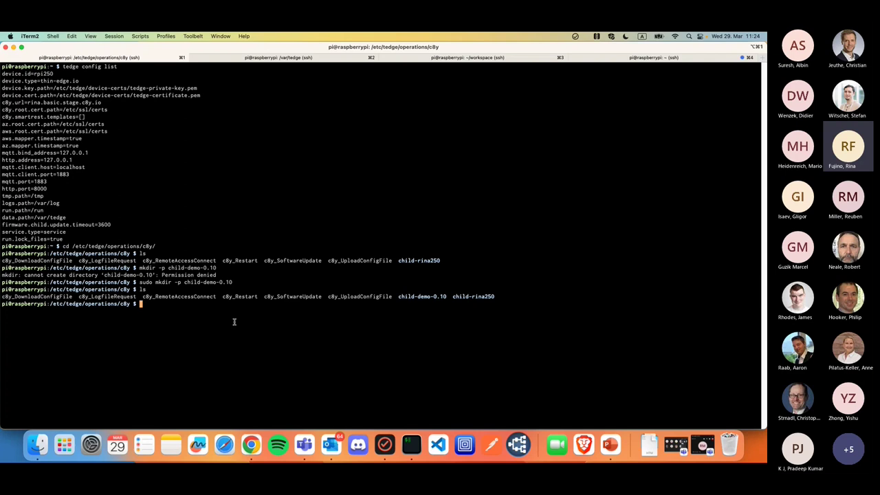
Step: Create an empty c8y_Firmware file inside child-demo-0.10 with sudo touch, and list that directory's contents
type("sudo")
type("touch")
type("ch")
key("Tab")
type("d")
key("Tab")
type("c8y")
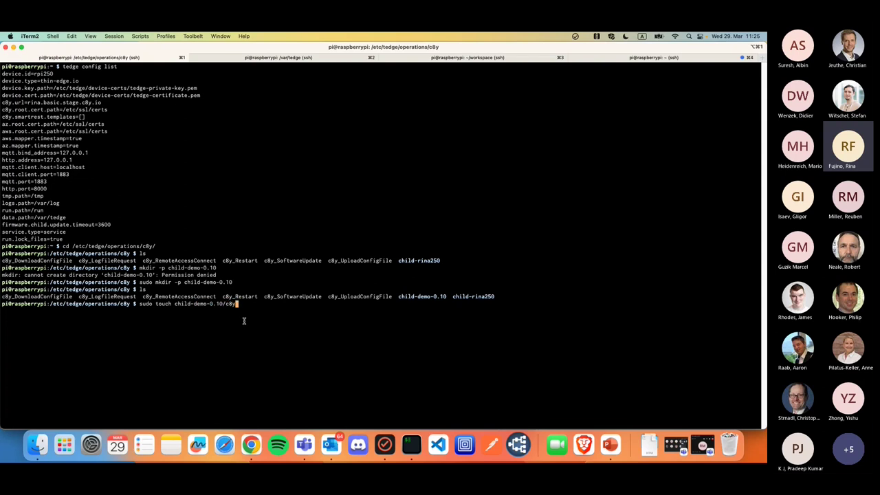
type("_Firmware")
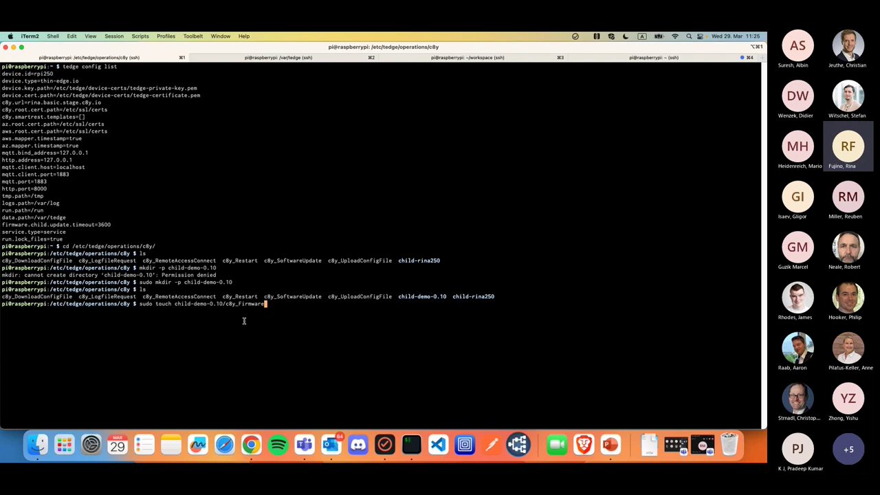
key("Return")
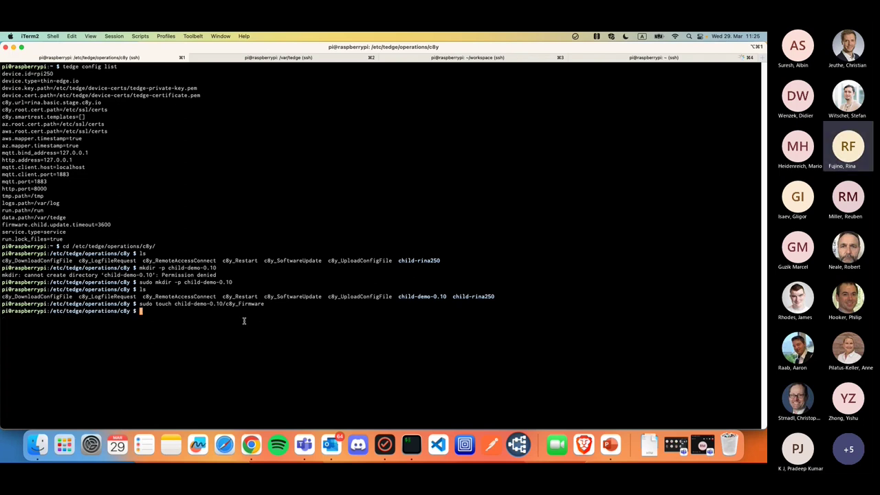
type("ls child-d")
key("Tab")
key("Return")
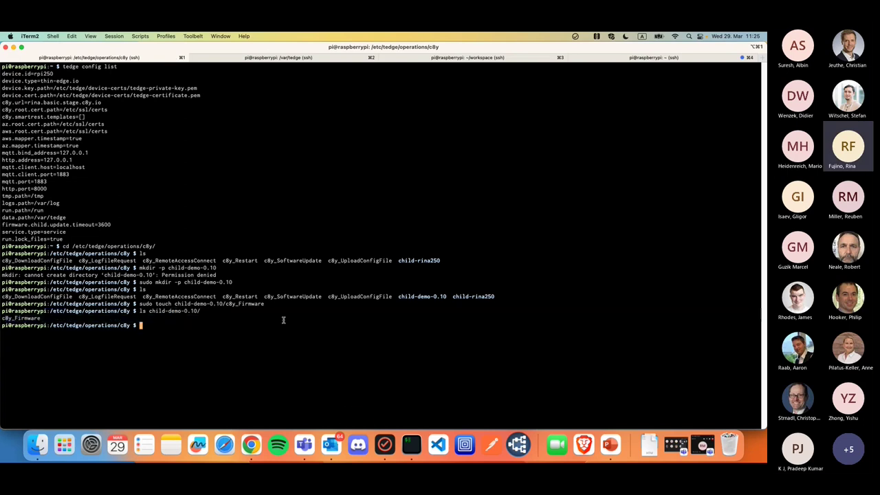
Step: In Chrome, refresh the child devices of rpi250, open child-demo-0.10 and view its firmware page
left_click(251, 446)
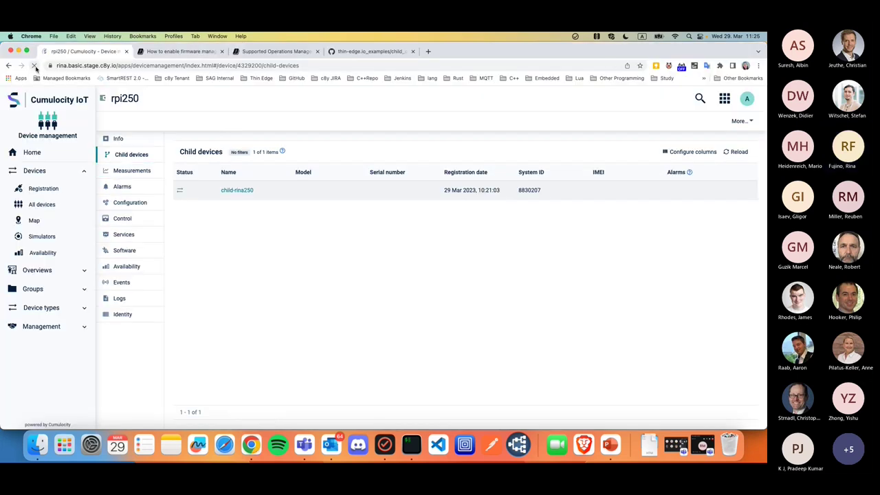
left_click(33, 65)
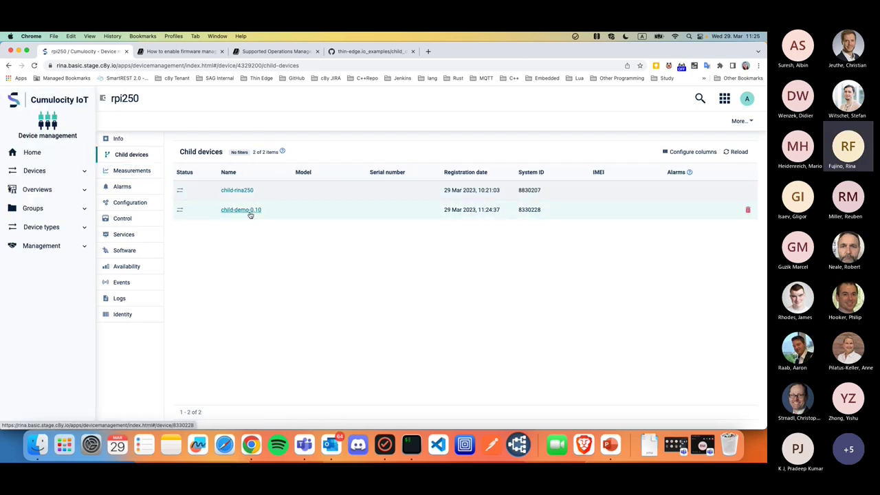
left_click(241, 210)
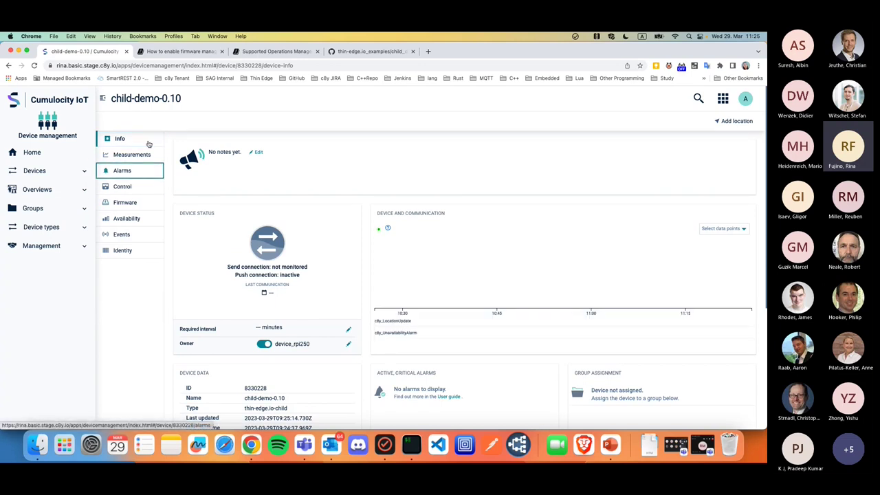
left_click_drag(111, 98, 181, 102)
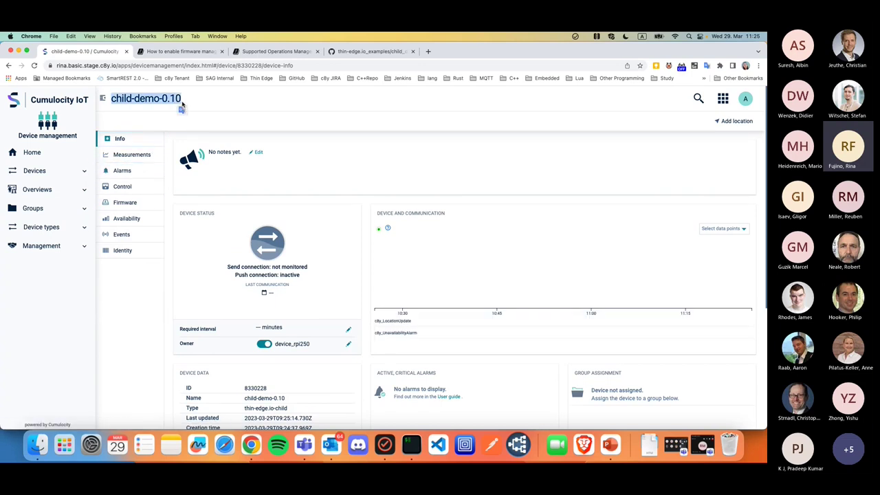
left_click(130, 203)
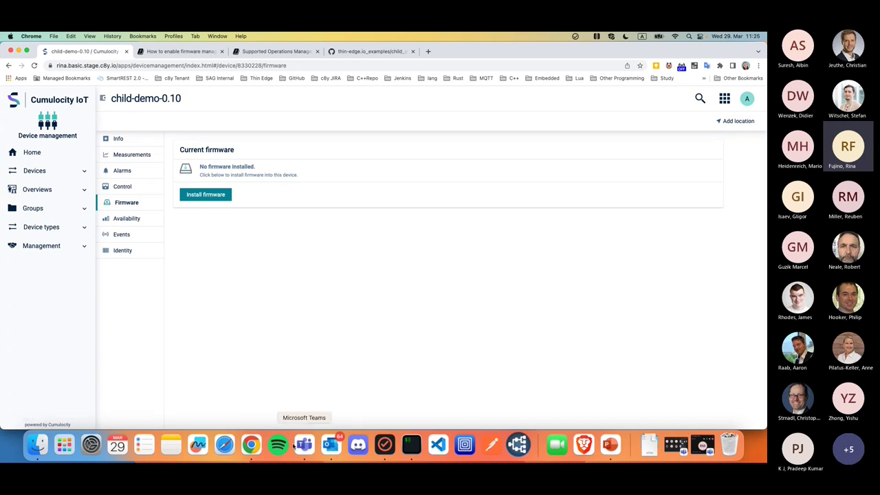
Step: Return to iTerm2 and restart c8y-firmware-plugin.service using systemctl with sudo rights
left_click(411, 444)
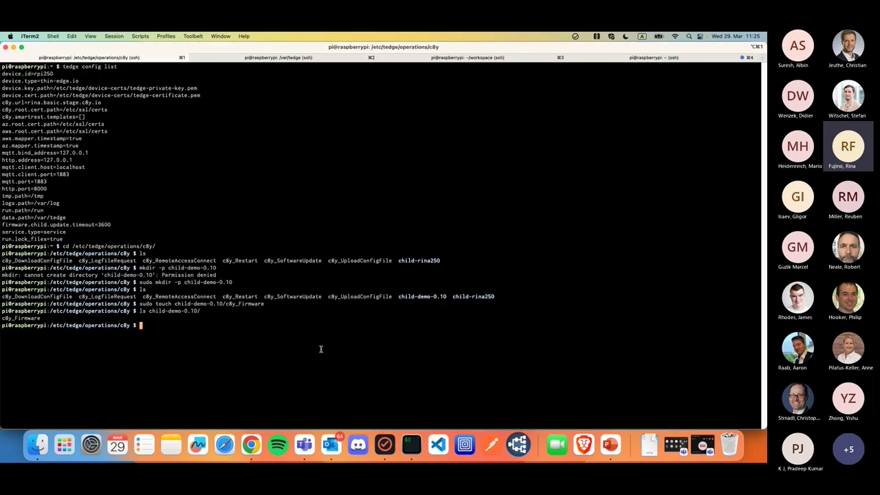
key("ctrl+r")
type("system")
key("Right")
key("Right")
key("Right")
key("Right")
key("Right")
key("Right")
key("Right")
key("Right")
key("Right")
key("Right")
key("Right")
key("Right")
key("Right")
key("Right")
key("Right")
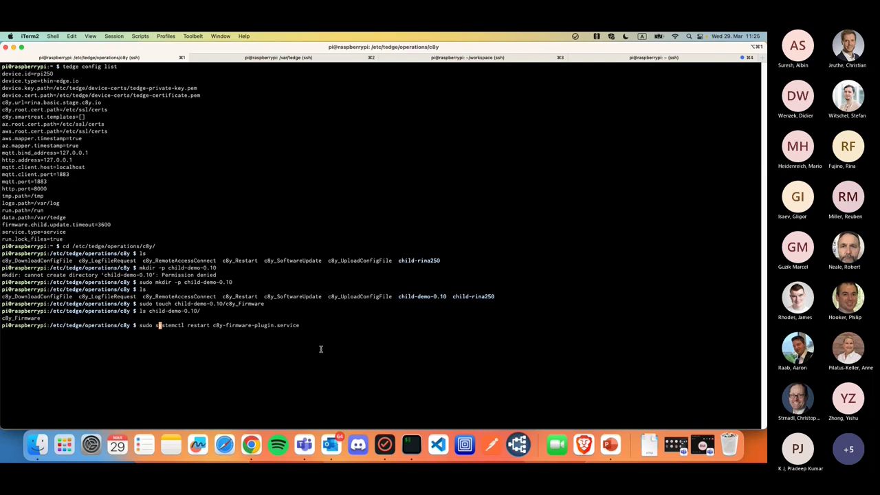
key("Return")
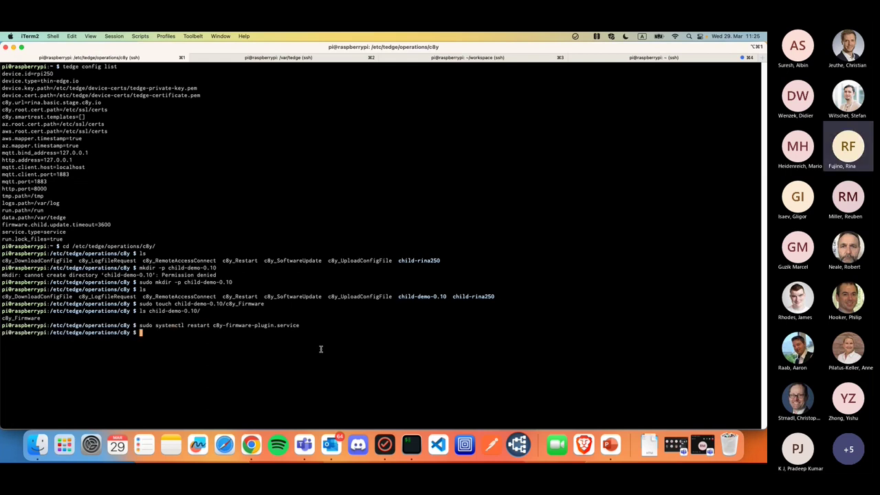
Step: Check the status of c8y-firmware-plugin.service using systemctl with sudo rights
key("Up")
key("Left")
key("Left")
key("Left")
key("Left")
key("Left")
key("Left")
key("Left")
key("Left")
key("Left")
key("Left")
key("Left")
key("Left")
key("Left")
key("Left")
key("Left")
key("Left")
key("Left")
key("Left")
key("Left")
key("Left")
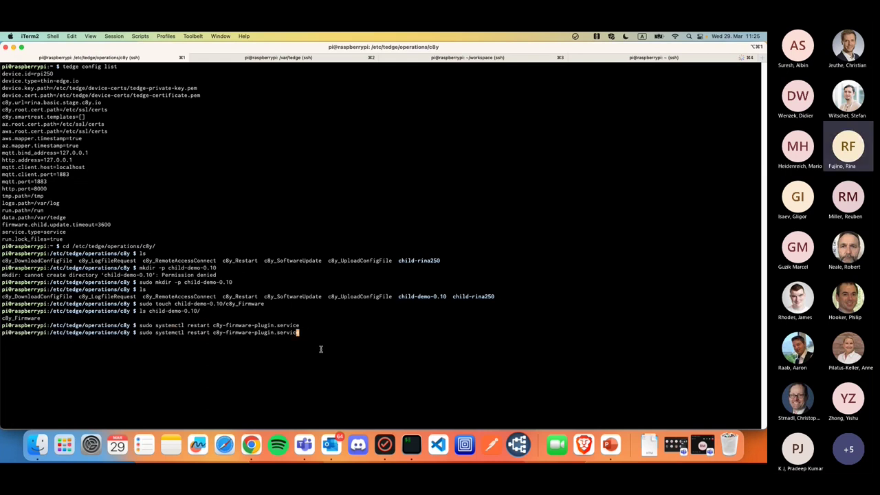
key("BackSpace")
key("BackSpace")
key("BackSpace")
key("BackSpace")
key("BackSpace")
key("BackSpace")
key("BackSpace")
type("status")
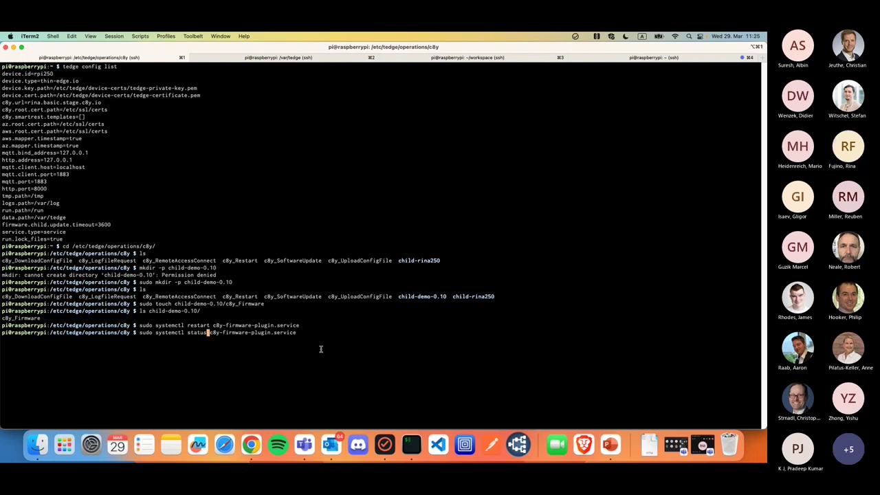
key("Return")
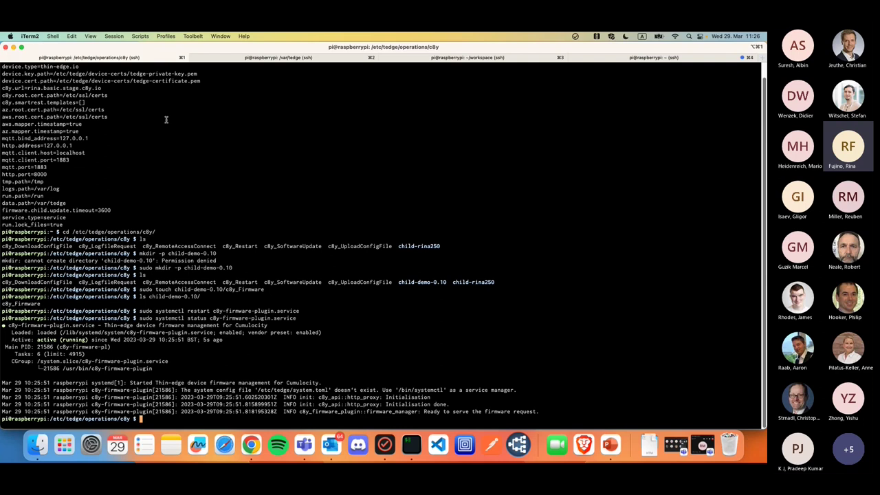
Step: Go to the ~/workspace terminal session, clear its screen and list the files to find child-device-connector.py
left_click(249, 59)
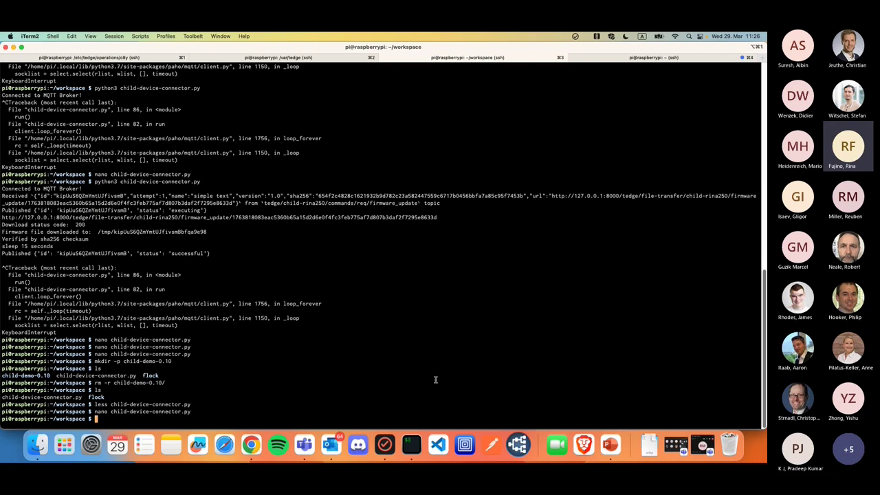
type("clear")
key("Return")
type("ls")
key("Return")
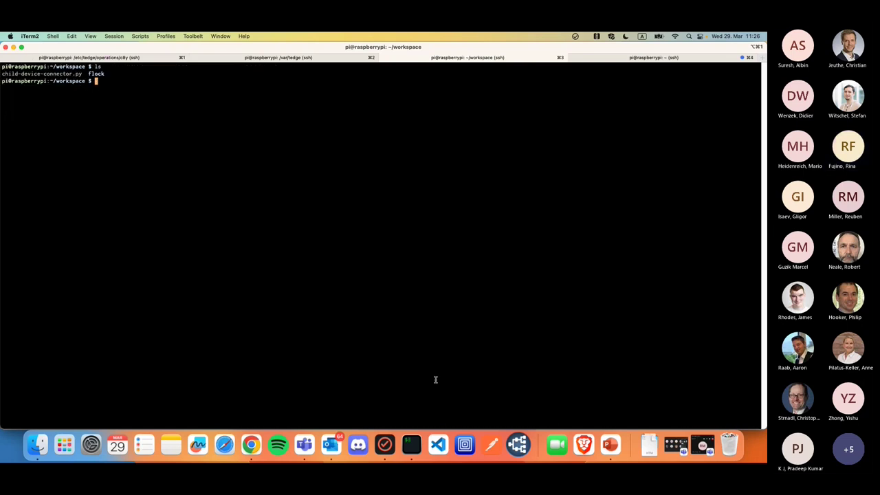
double_click(84, 75)
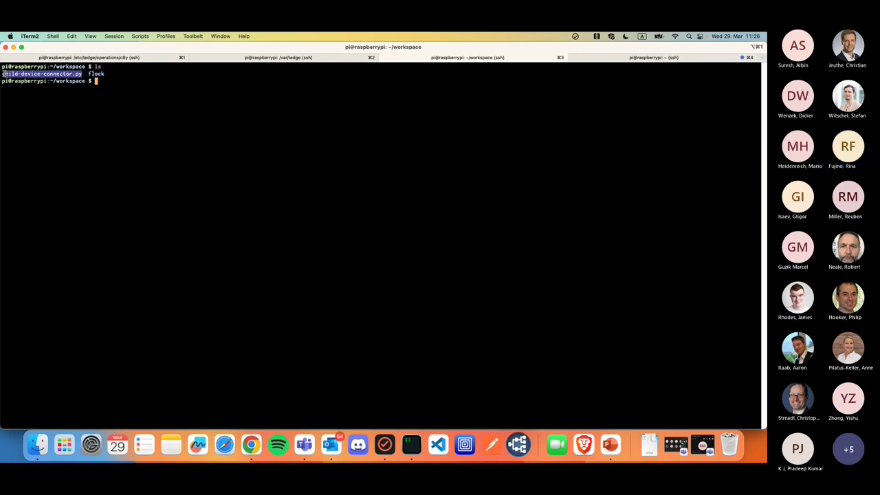
left_click(141, 86)
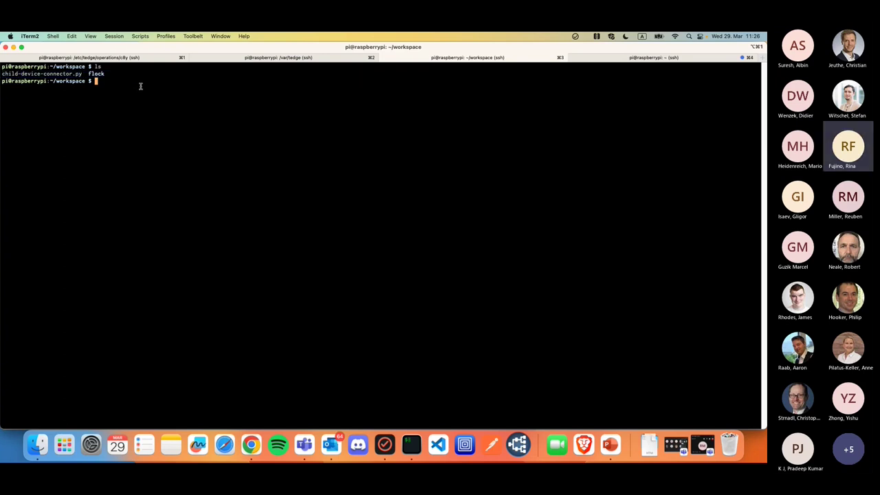
Step: Run child-device-connector.py with python3 in the workspace directory
type("python3 ch")
key("Tab")
key("Return")
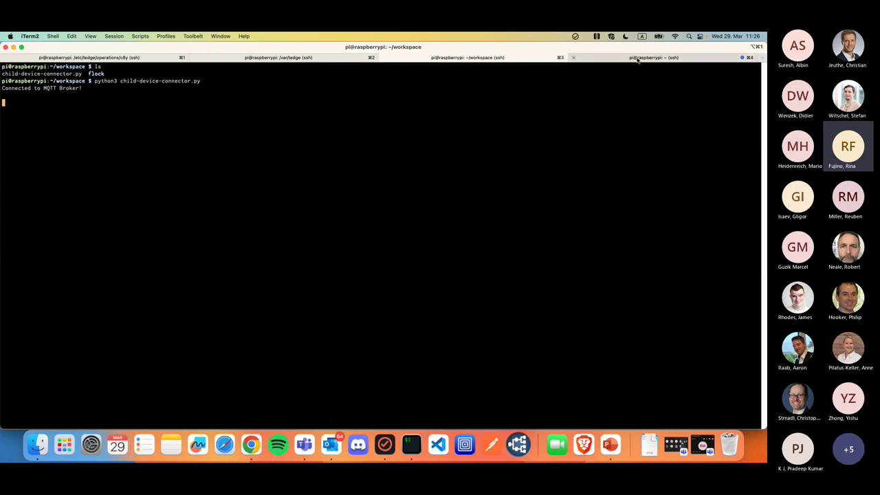
Step: Switch to Chrome and install version 1.0 of the "simple text" firmware on child-demo-0.10
key("super+Tab")
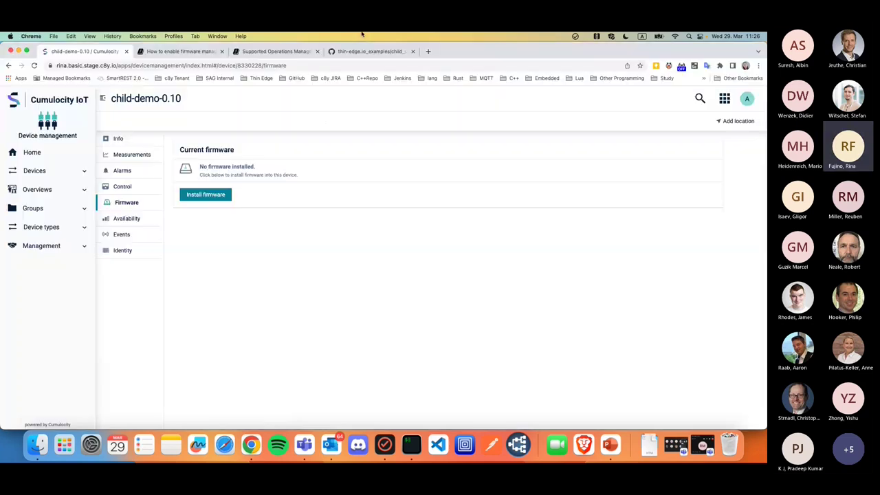
left_click(116, 187)
left_click(126, 203)
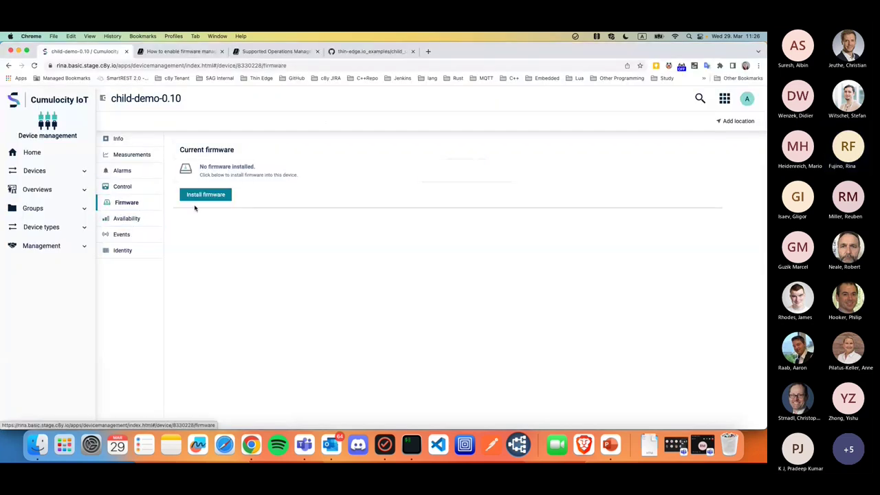
left_click(201, 195)
left_click(497, 231)
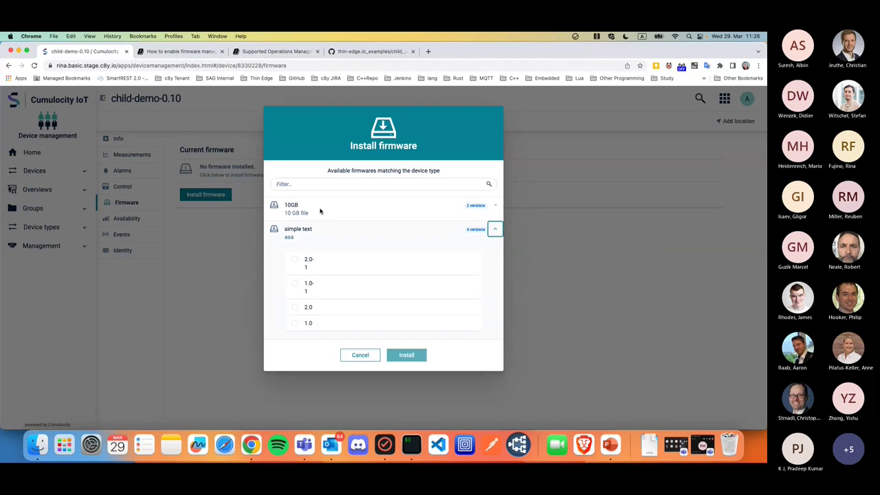
left_click(295, 323)
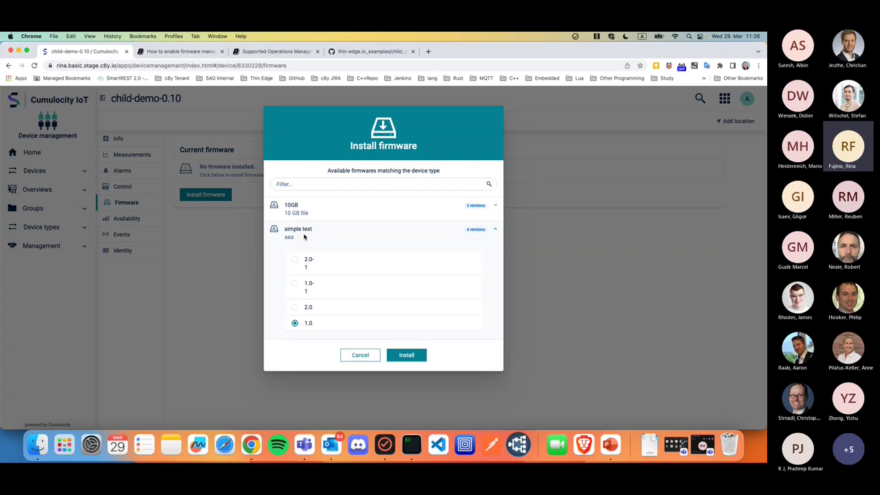
left_click(413, 357)
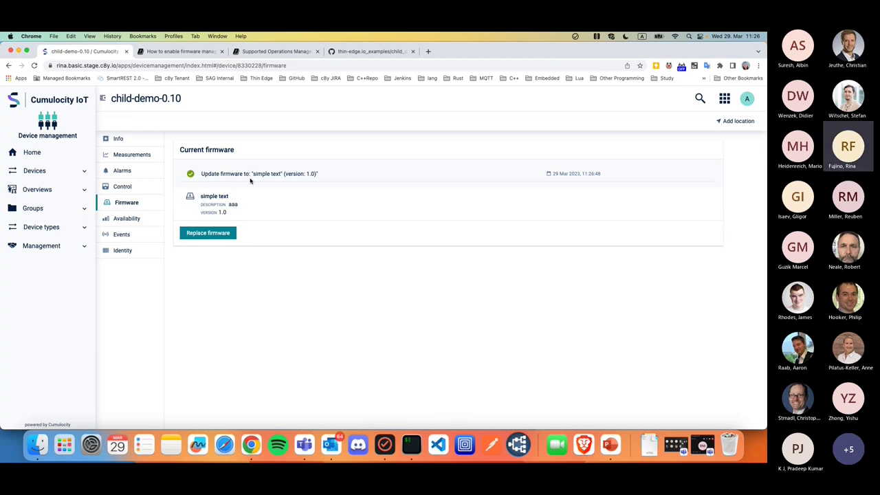
Step: Return to iTerm2 and review the MQTT messages and the connector script's output for the firmware update
left_click(411, 447)
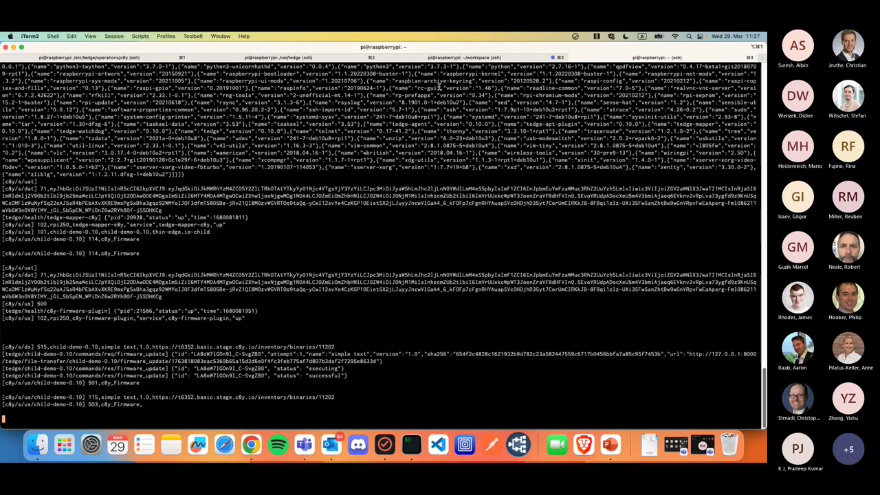
left_click(476, 59)
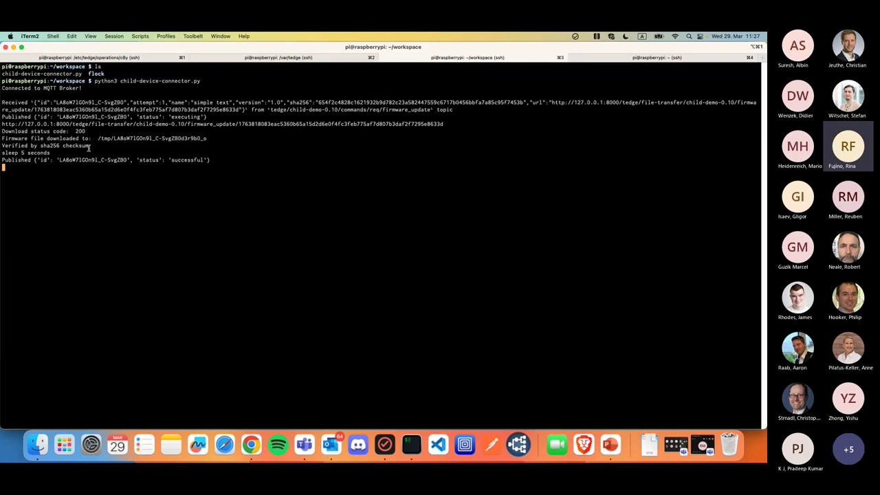
left_click_drag(168, 160, 218, 160)
left_click(217, 160)
Step: Switch to PowerPoint and start the demo-0.10-firmware-plugin slide show
key("super+Tab")
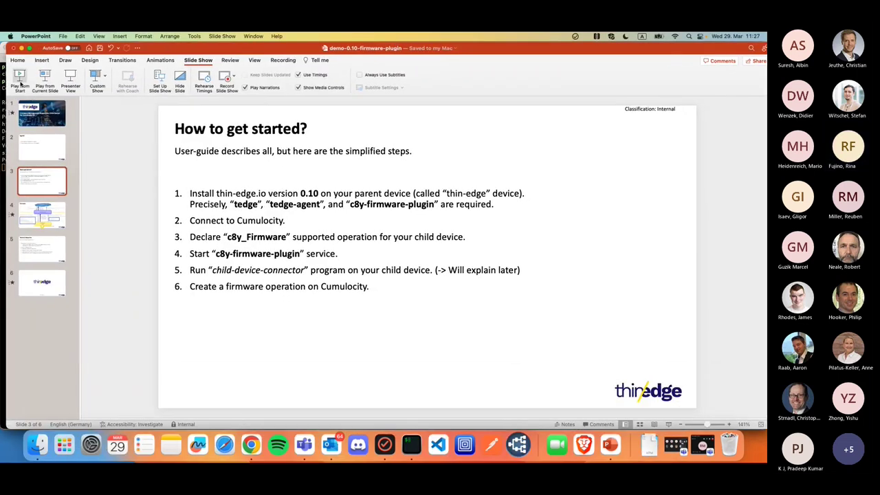
left_click(20, 80)
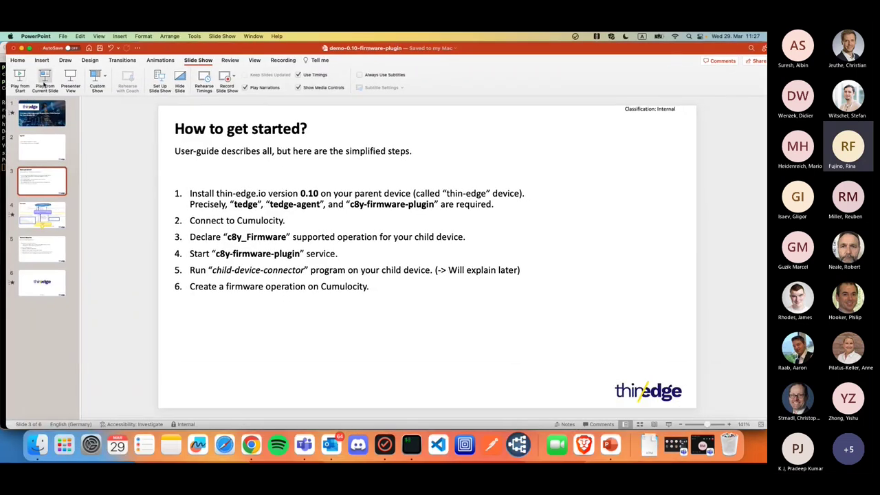
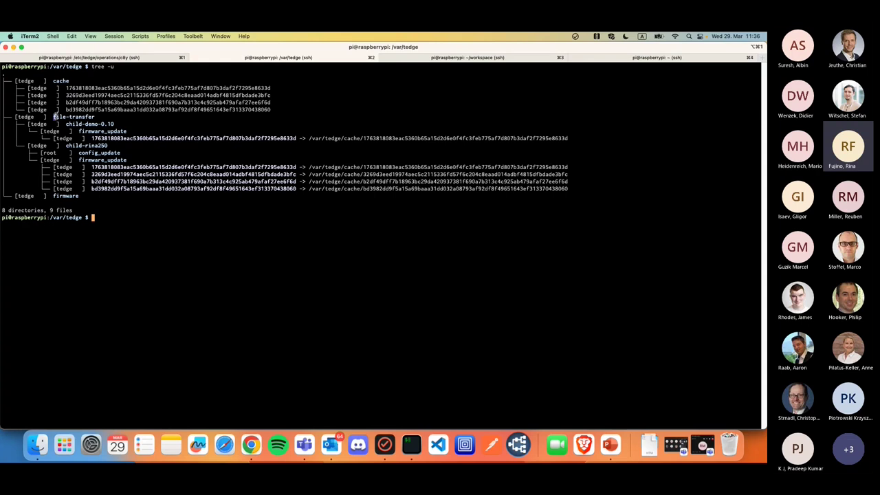
Step: Examine the cache, file-transfer and firmware directories in the /var/tedge tree listing
left_click(84, 119)
left_click_drag(54, 197, 80, 198)
left_click(81, 197)
left_click_drag(53, 81, 272, 88)
left_click(289, 124)
left_click_drag(274, 88, 67, 88)
left_click(83, 103)
double_click(72, 117)
left_click(87, 127)
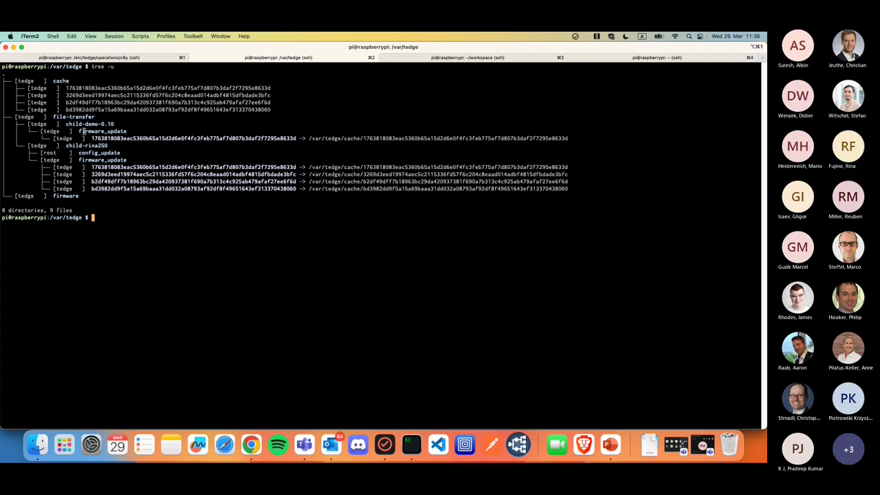
Step: Compare the child-demo-0.10 and child-rina250 directories under file-transfer
left_click_drag(66, 124, 114, 126)
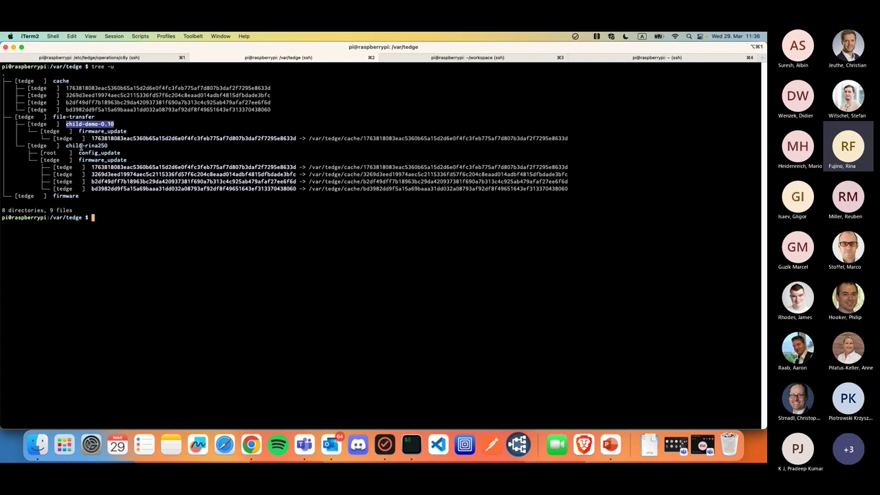
left_click_drag(66, 145, 106, 146)
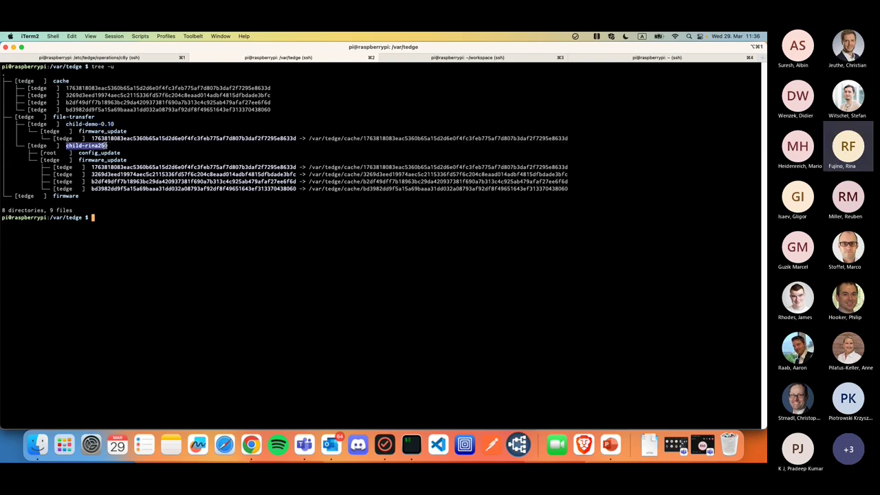
left_click(70, 125)
left_click_drag(66, 124, 114, 125)
left_click_drag(66, 146, 107, 146)
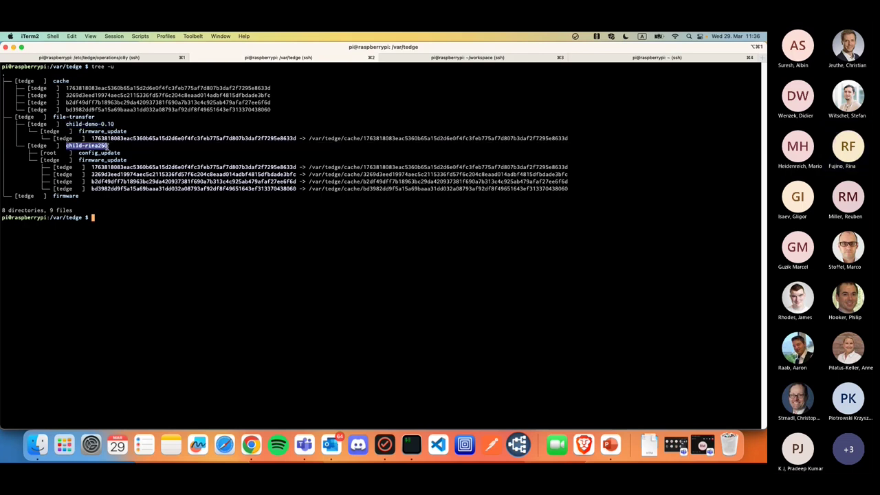
left_click(102, 125)
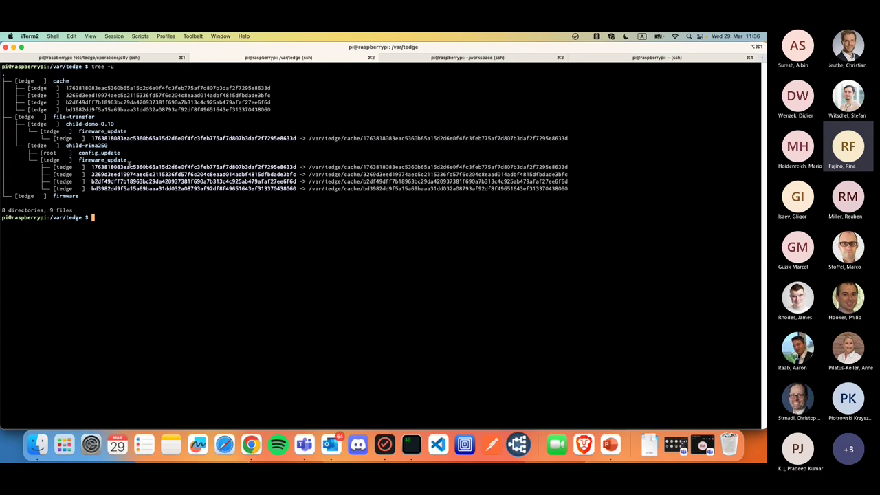
Step: Compare the first cached firmware file with the symbolic links of the same name in both child devices' firmware_update directories
left_click_drag(91, 139, 297, 141)
left_click(142, 141)
double_click(167, 89)
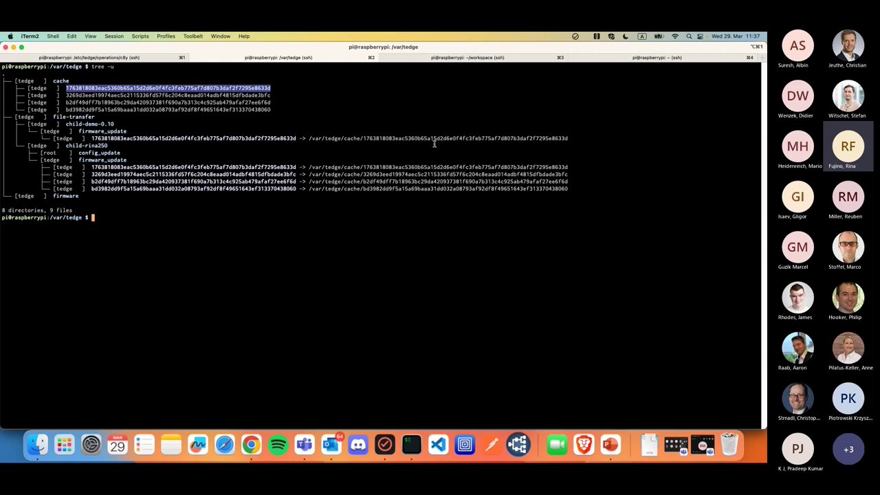
double_click(208, 138)
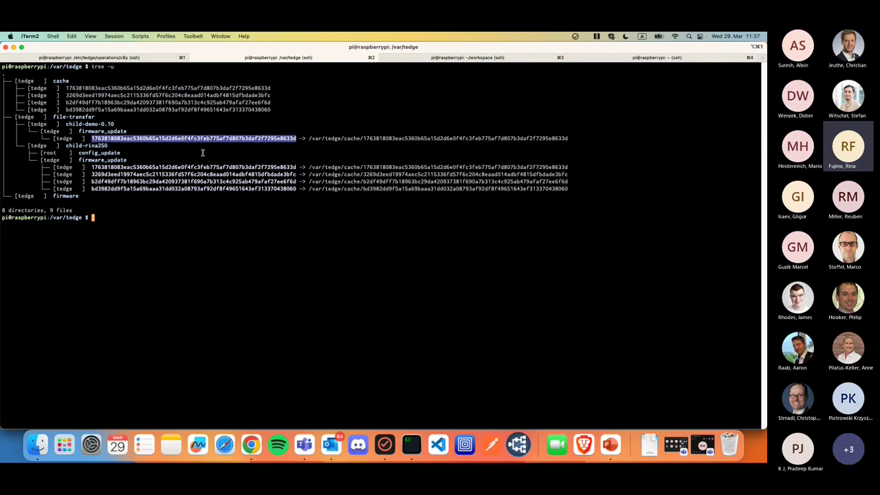
double_click(192, 167)
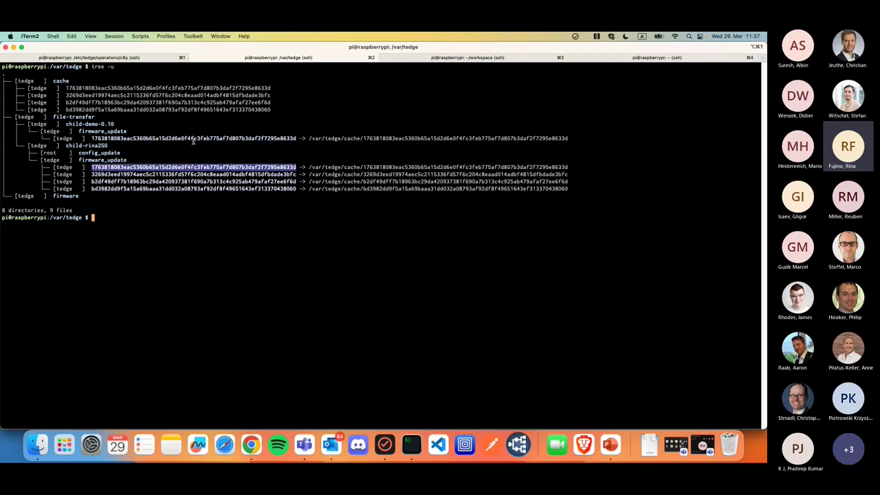
double_click(171, 88)
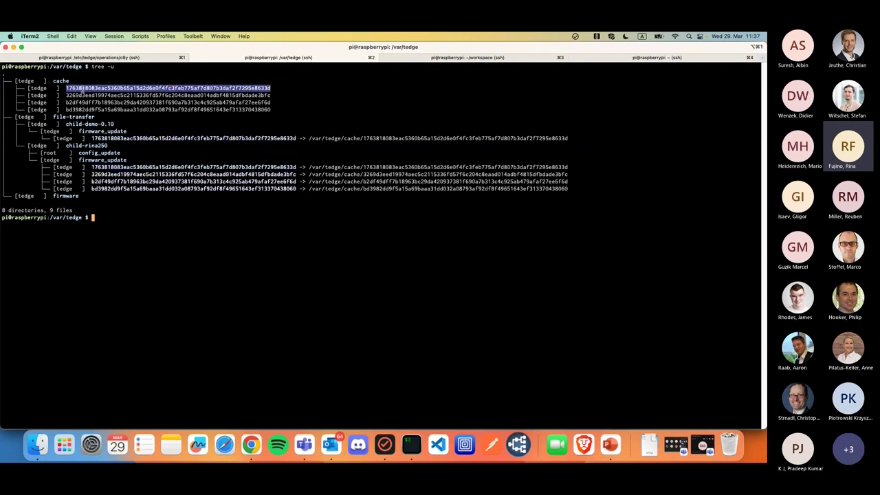
left_click(89, 88)
double_click(89, 88)
left_click(57, 83)
double_click(102, 88)
left_click(125, 140)
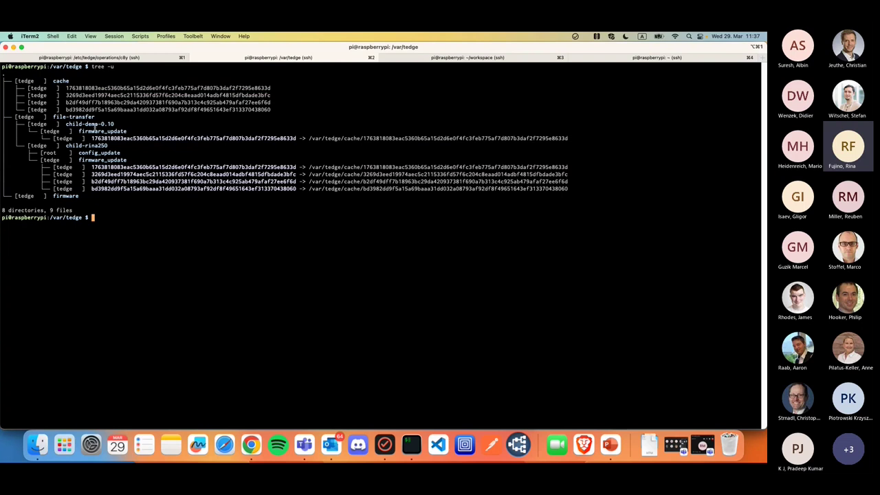
double_click(96, 125)
left_click(95, 145)
left_click_drag(273, 89, 67, 88)
left_click(135, 146)
left_click_drag(91, 138, 296, 139)
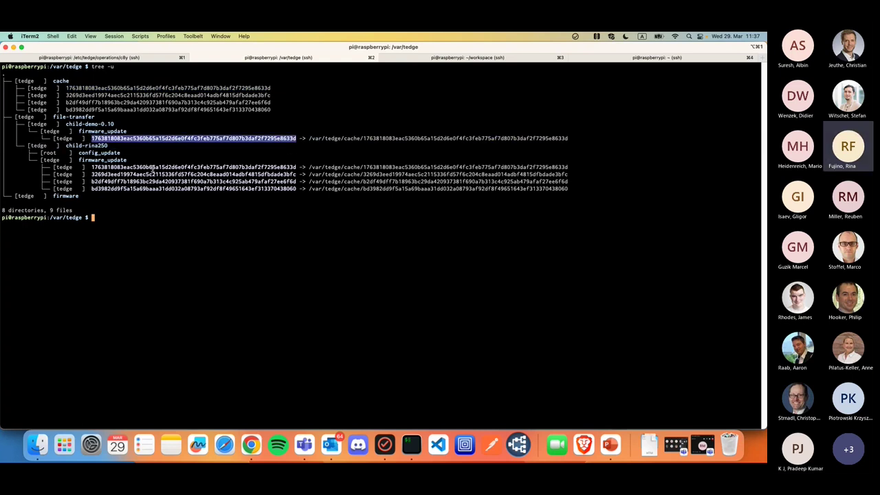
left_click(185, 167)
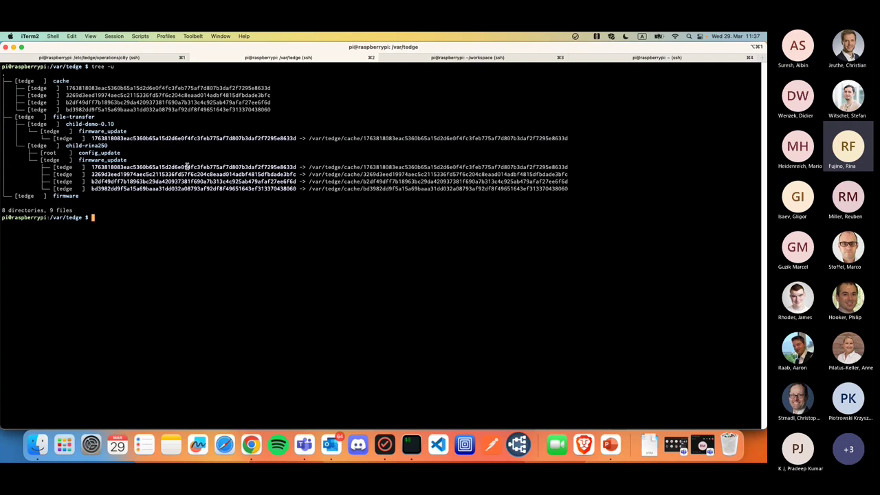
Step: Inspect the firmware directory entry at the end of the /var/tedge tree listing
triple_click(60, 199)
double_click(69, 197)
left_click(104, 216)
Step: Switch to Chrome and replace the firmware of child-demo-0.10 with version 2.0 of "simple text"
left_click(250, 447)
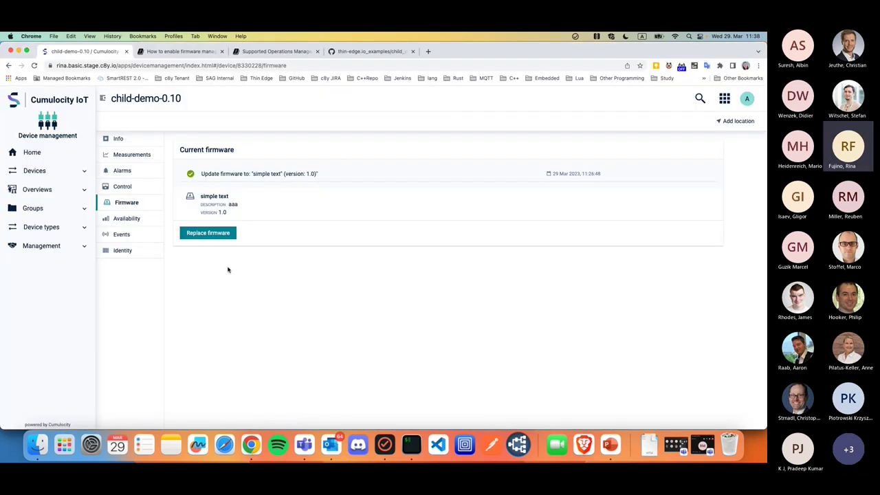
left_click(208, 233)
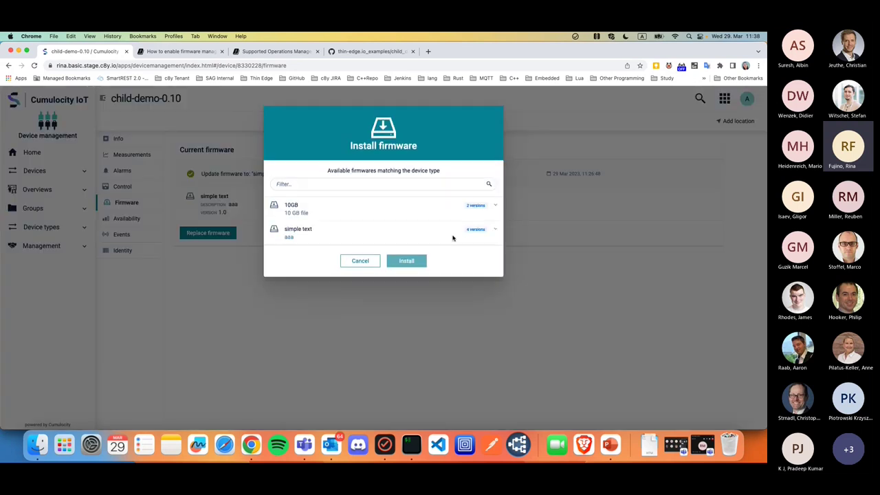
left_click(494, 229)
left_click(294, 307)
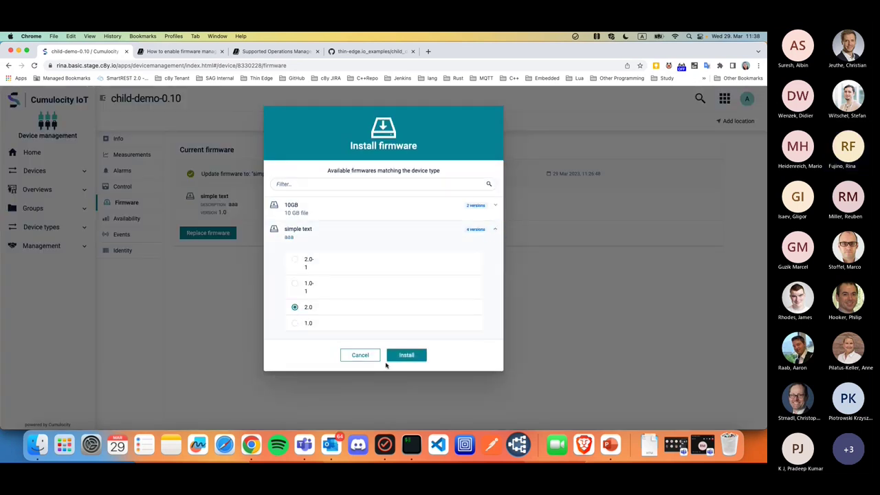
left_click(406, 356)
Step: Return to iTerm2 and list the /var/tedge directory tree again with tree -u while the firmware update runs
left_click(411, 445)
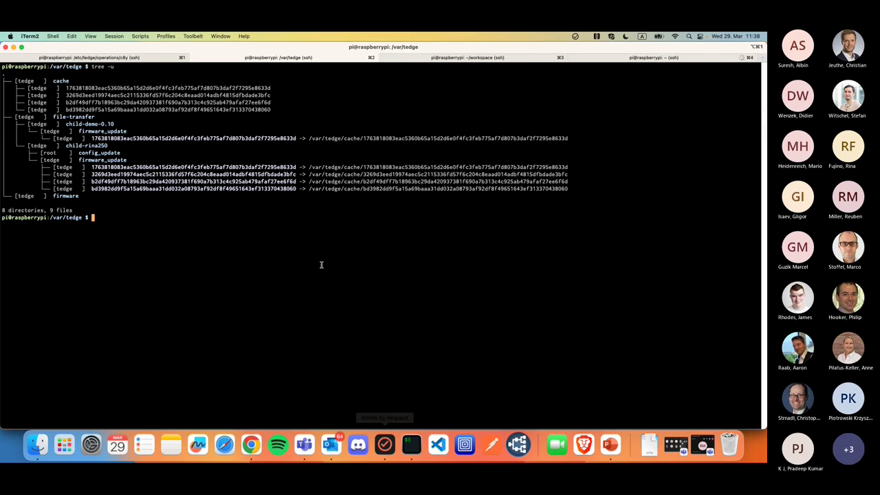
key("Up")
key("Return")
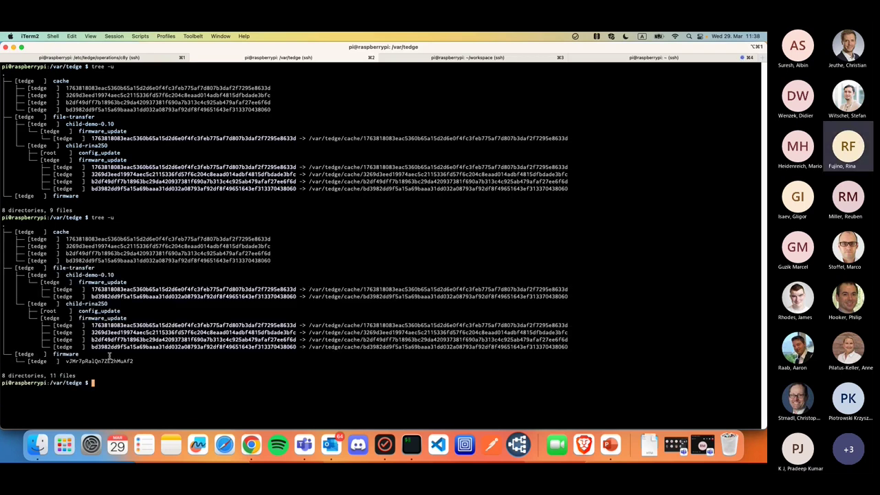
Step: Open the file firmware/vJMr7pRalQn7ZE2hMuAf2 from the tree listing with less
left_click_drag(67, 361, 133, 362)
key("super+c")
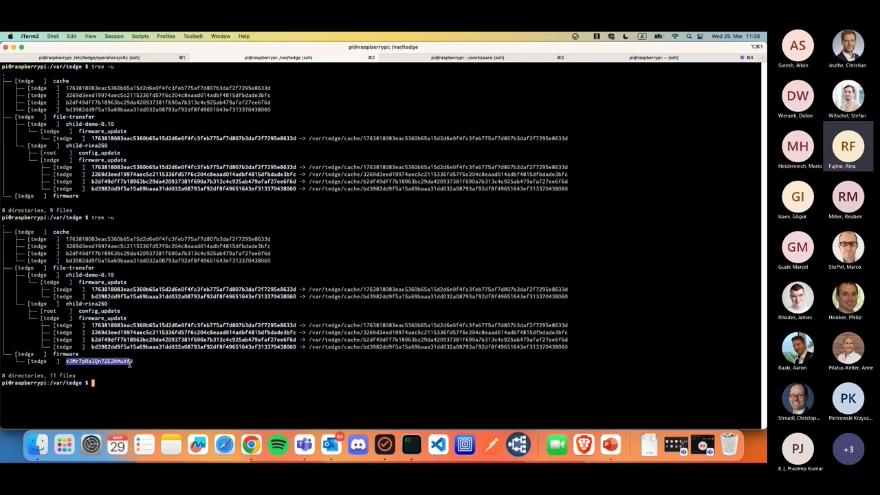
left_click(134, 363)
type("less ")
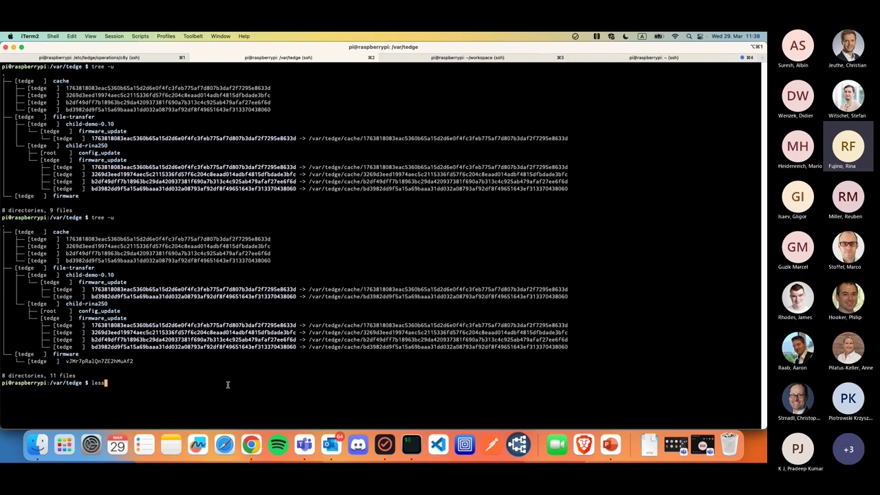
type("firmware/")
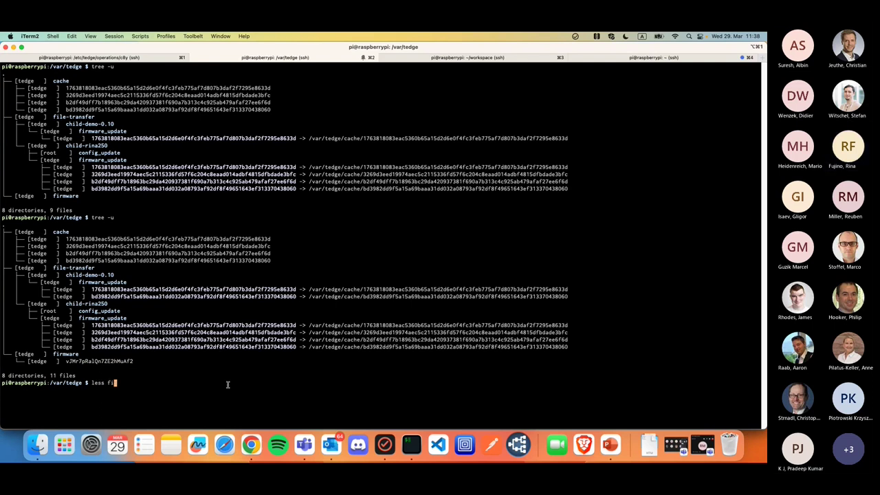
key("super+v")
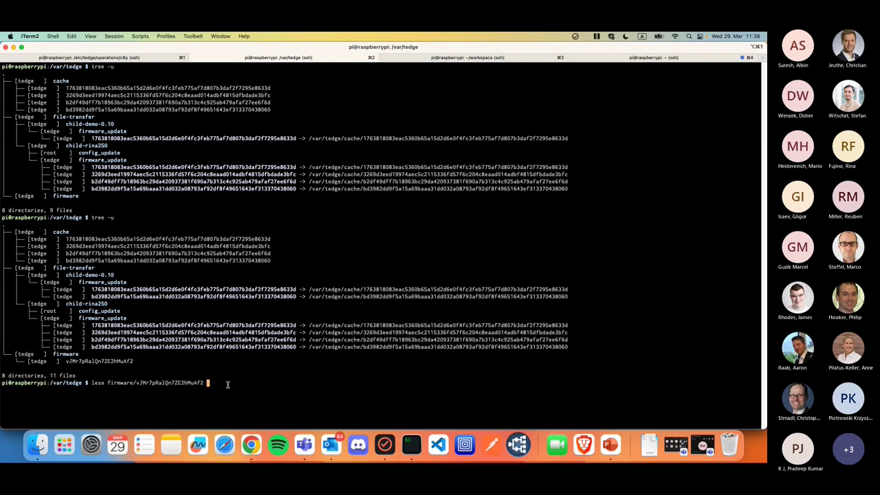
key("Return")
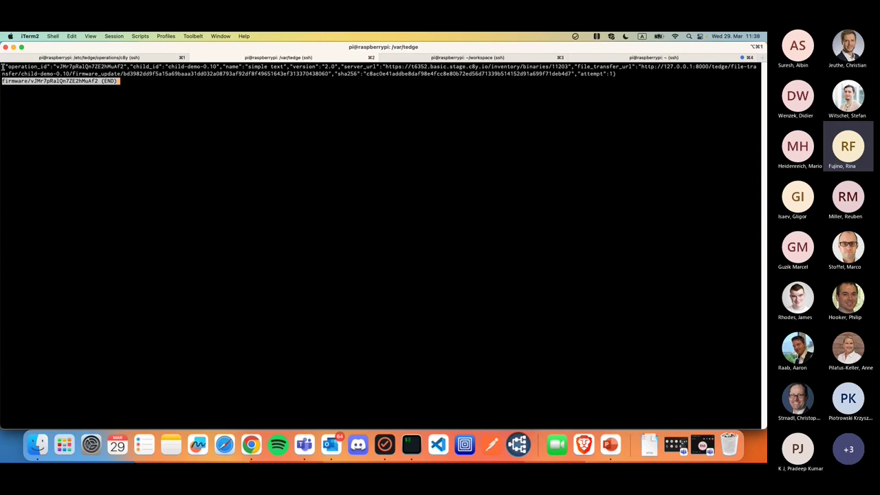
Step: Examine the operation ID, child ID and remaining JSON fields of the firmware operation file, and leave the viewer
double_click(28, 67)
double_click(155, 67)
left_click(575, 73)
key("q")
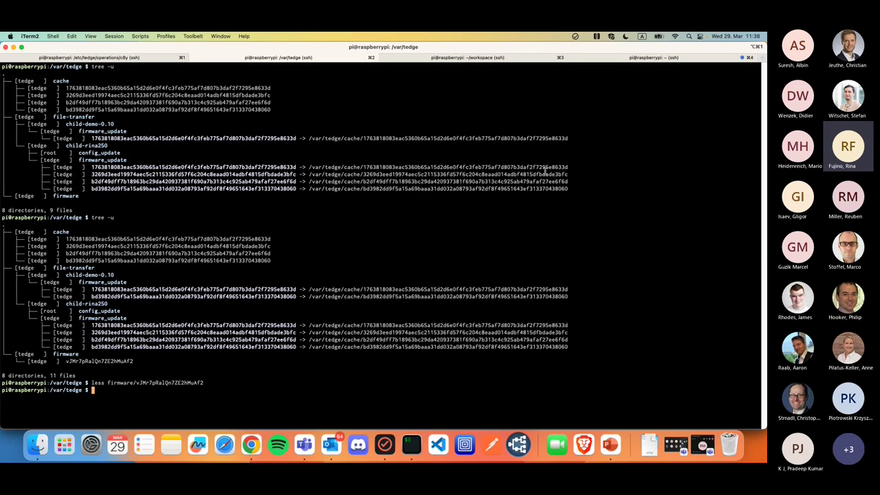
Step: List the /var/tedge directory tree once more with tree -u
key("Up")
key("Up")
key("Return")
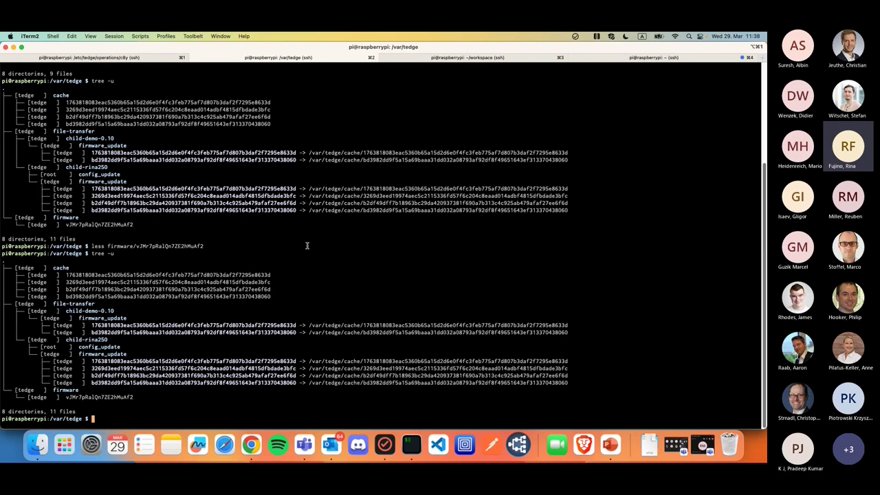
Step: Switch to Chrome and reload the firmware view of child-demo-0.10 to check the update status
left_click(251, 445)
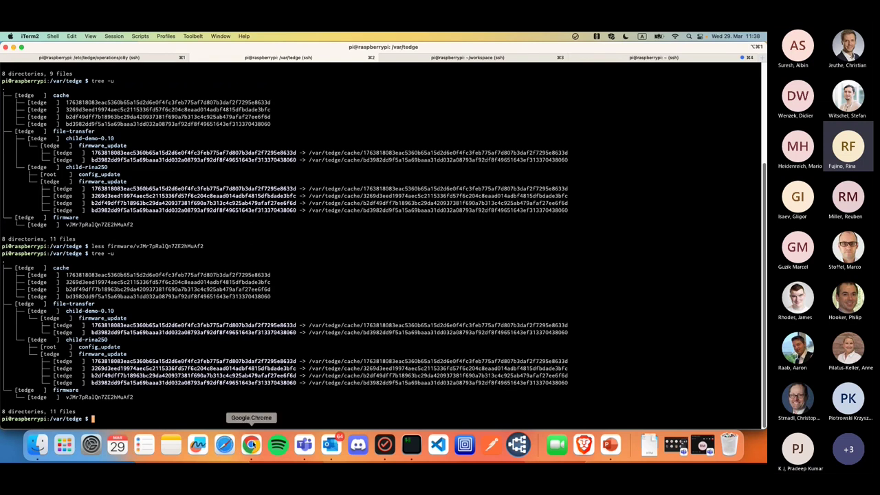
left_click(131, 187)
left_click(129, 203)
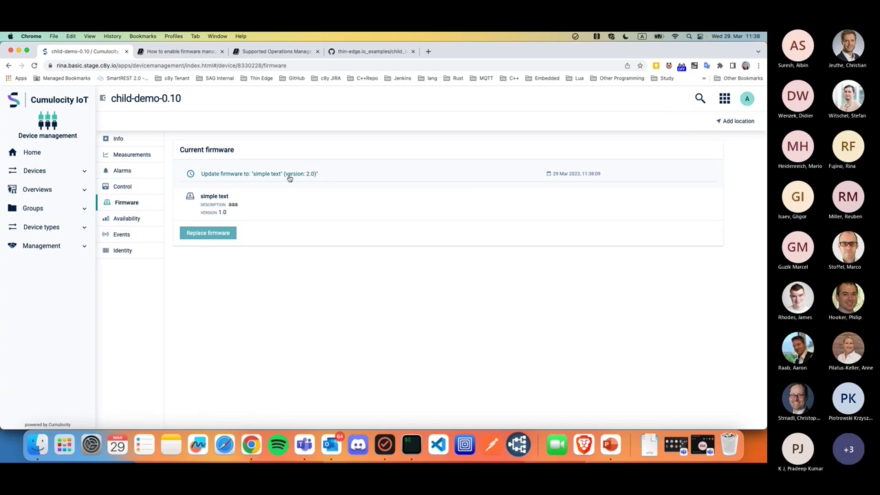
Step: Return to the /var/tedge session in iTerm2 and inspect the operation file under firmware in the latest tree listing
left_click(409, 446)
key("super+3")
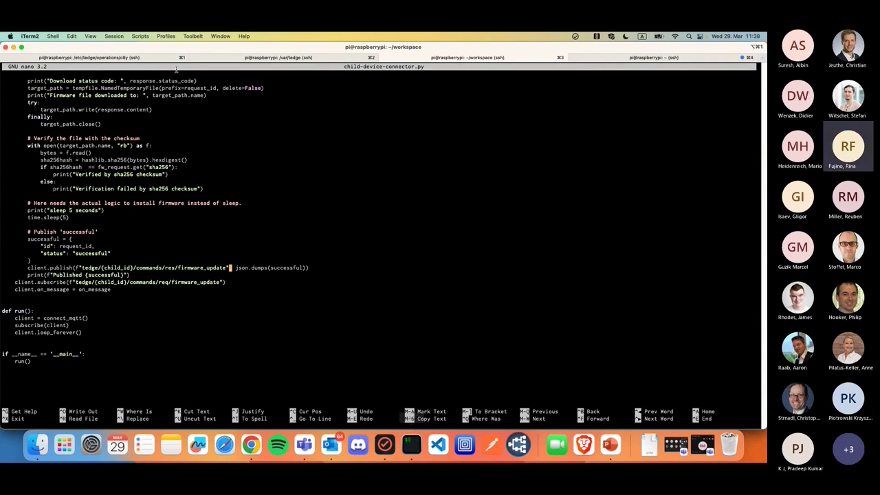
left_click(246, 58)
mouse_move(133, 398)
left_mouse_down()
mouse_move(68, 399)
mouse_move(135, 396)
left_mouse_up()
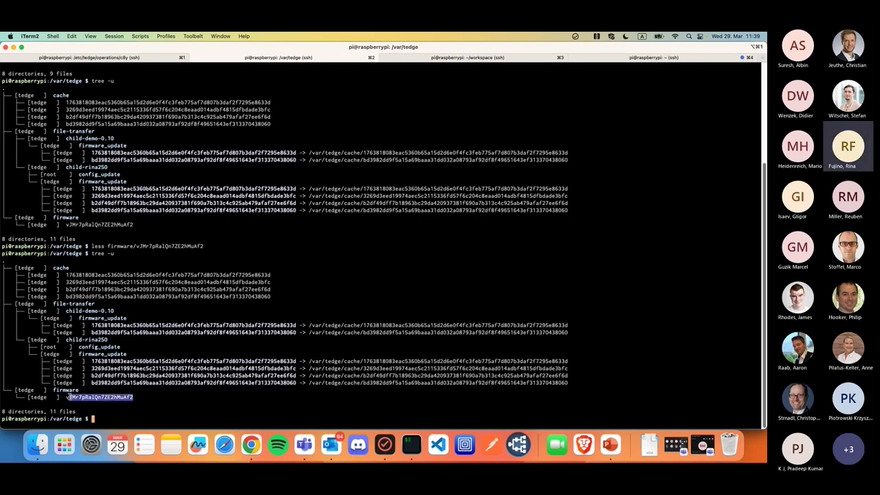
left_click_drag(67, 399, 131, 397)
left_click(88, 397)
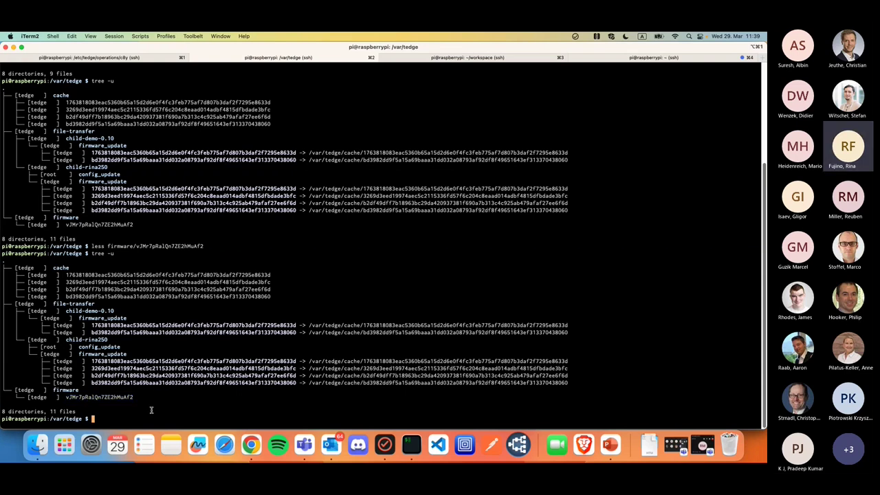